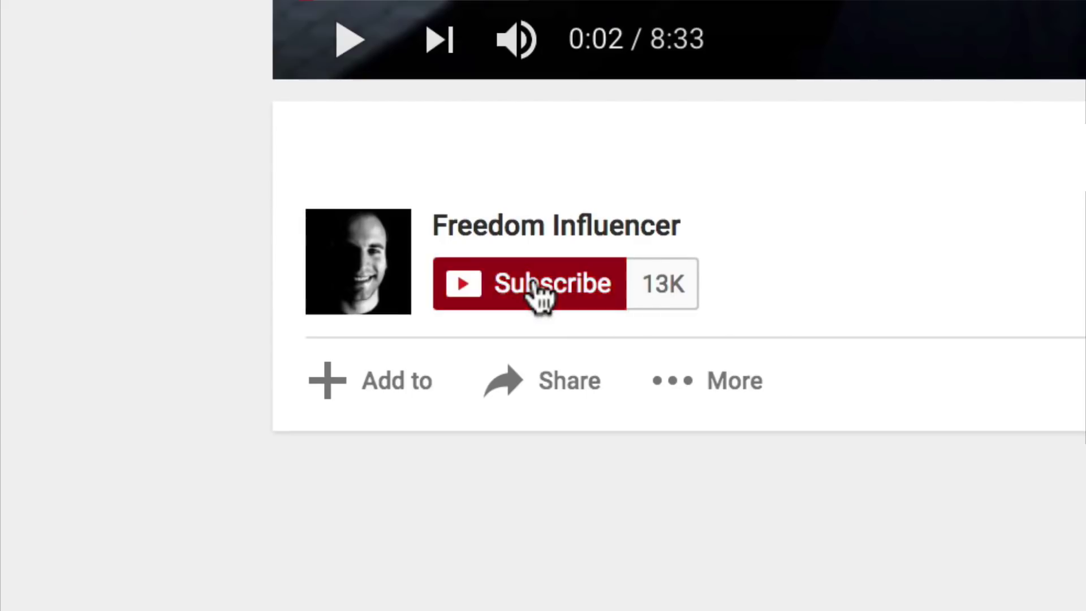
pyautogui.click(537, 291)
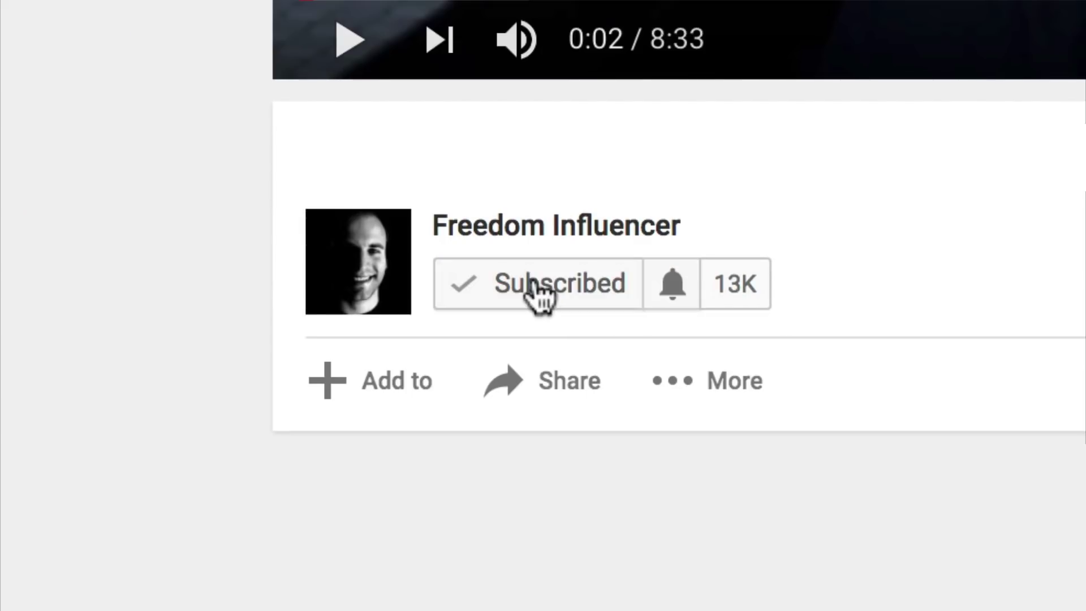
pyautogui.click(672, 291)
pyautogui.click(242, 203)
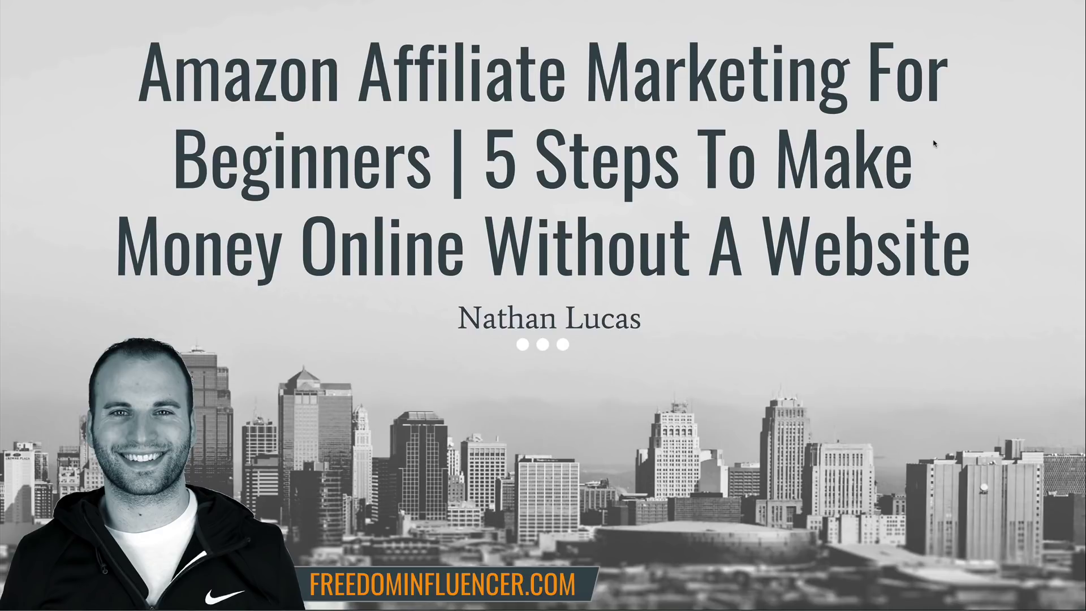
pyautogui.press('Right')
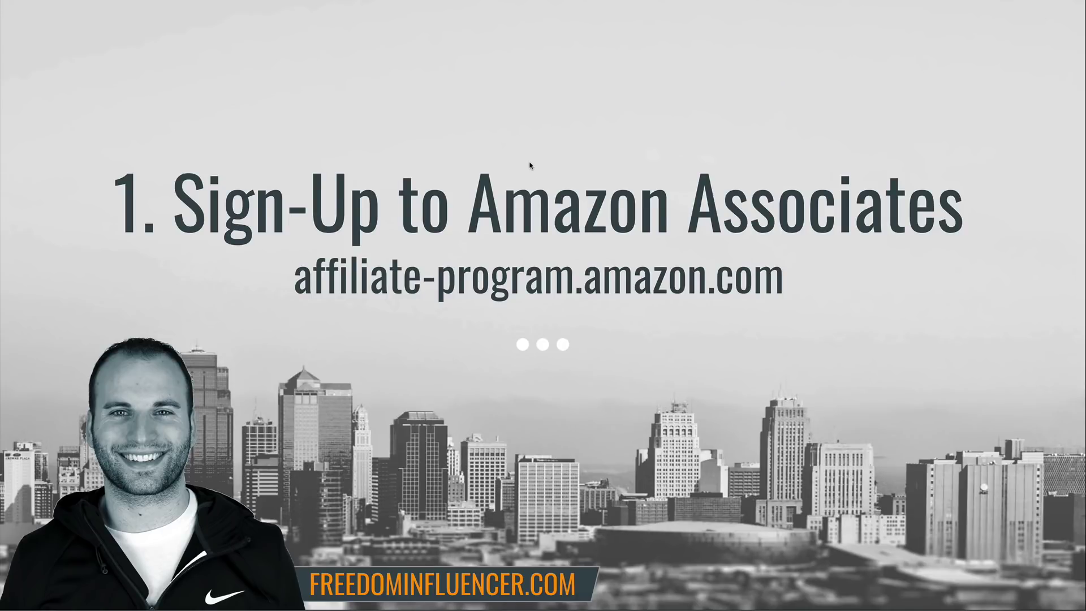
pyautogui.click(531, 165)
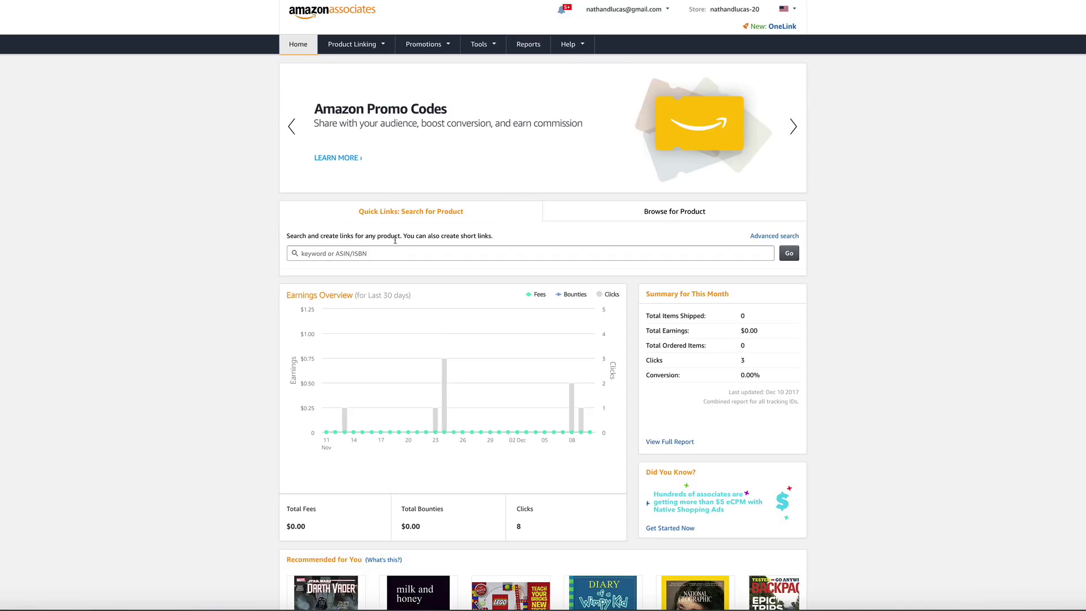
# Search the Amazon Associates Quick Links products for "mavic pro".
pyautogui.scroll(-1, 226, 238)
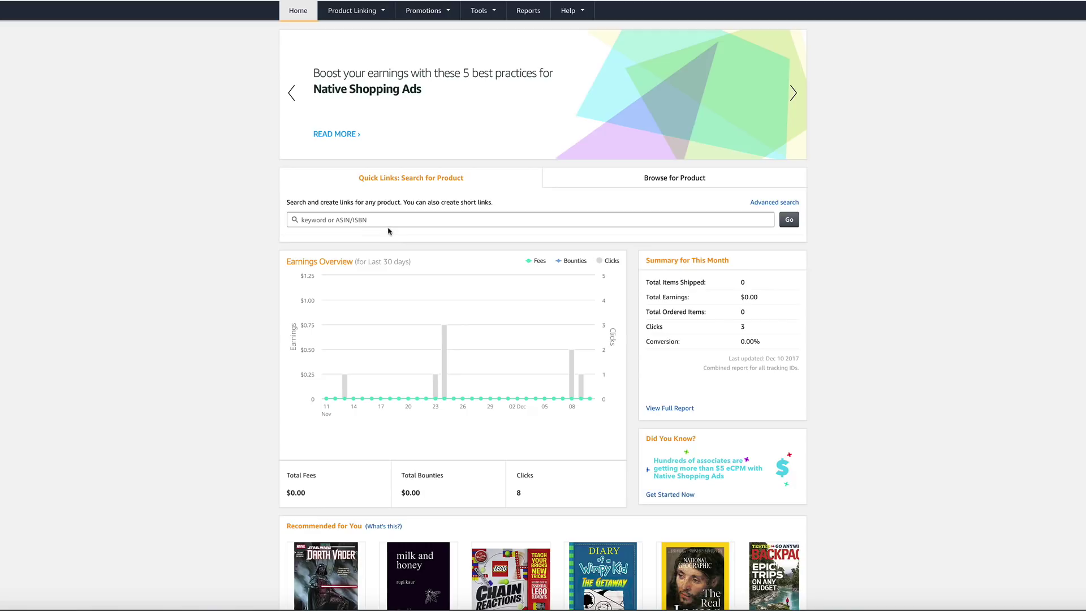
pyautogui.click(352, 221)
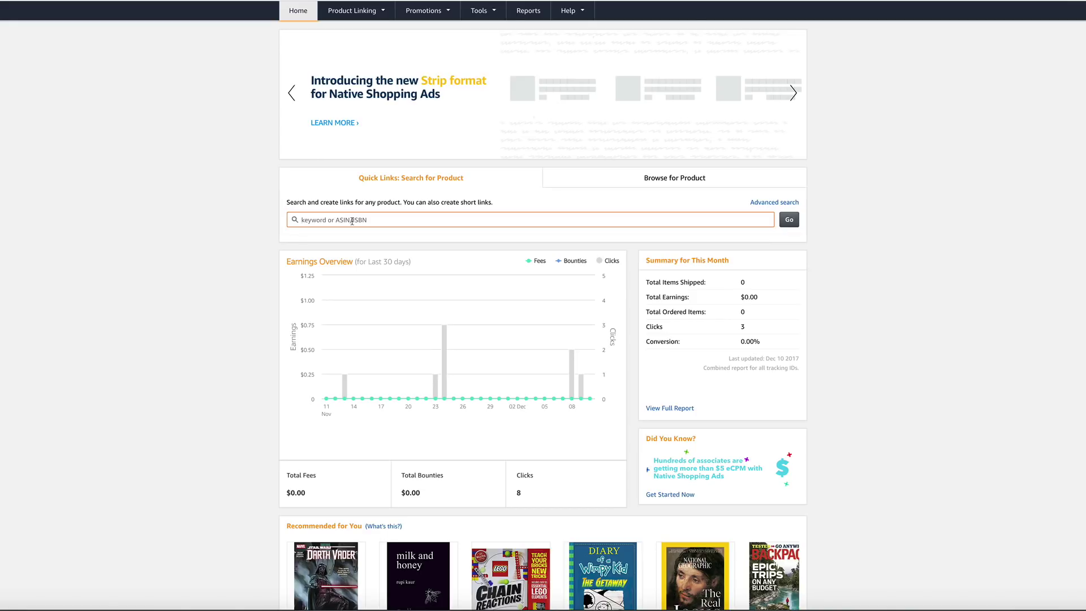
pyautogui.click(260, 245)
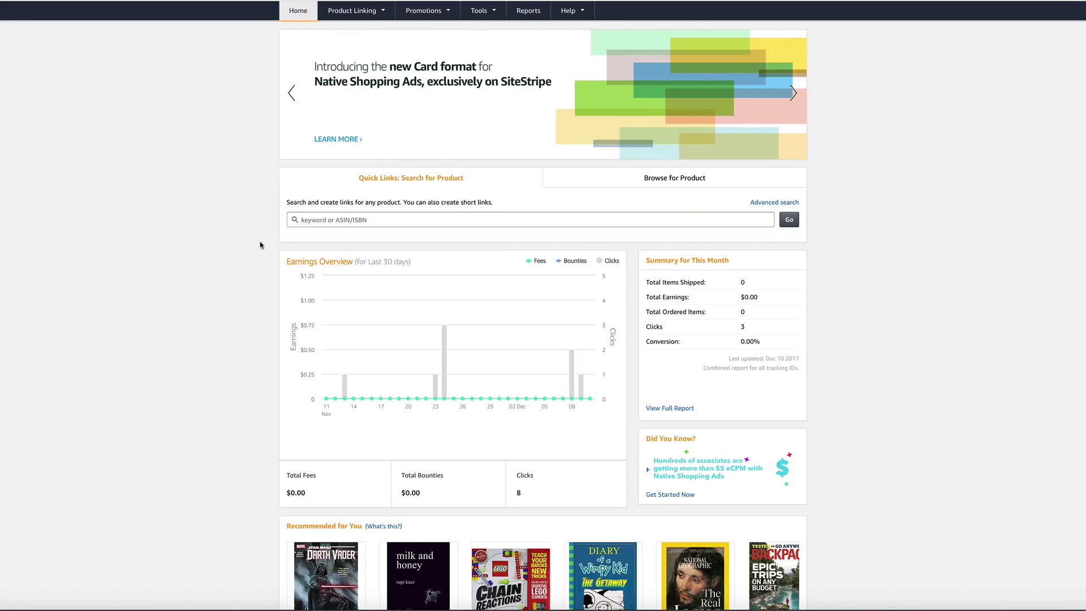
pyautogui.click(341, 219)
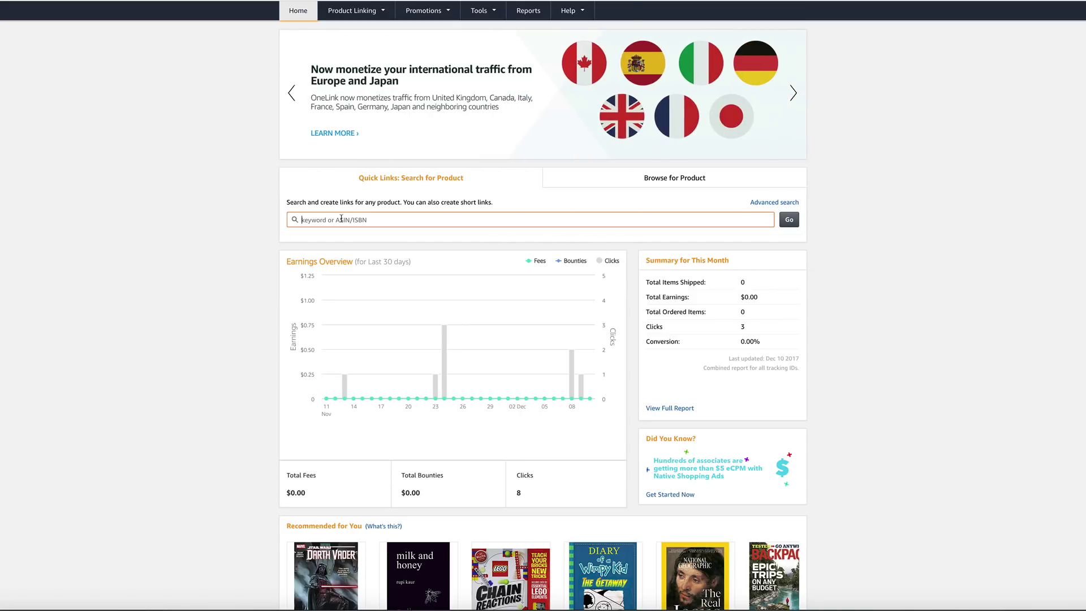
pyautogui.write('mavic pro')
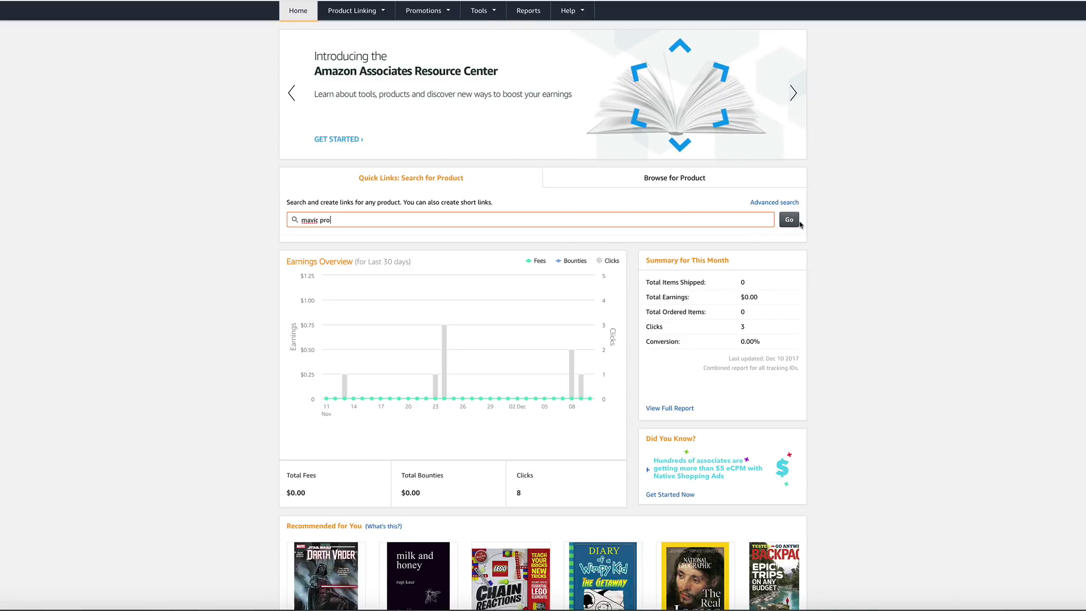
pyautogui.click(792, 224)
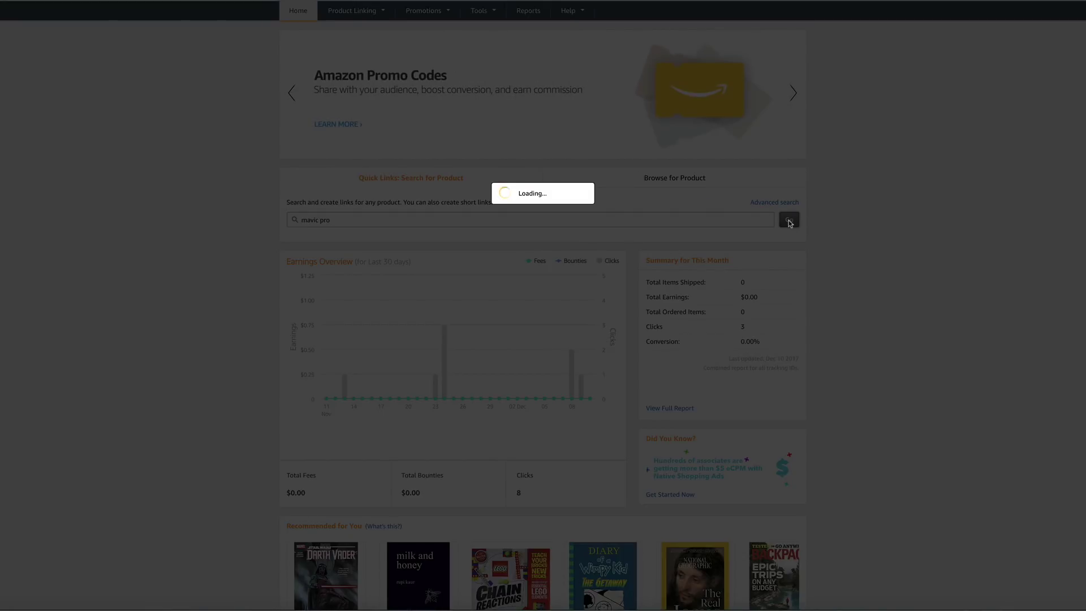
# Generate a text link for the DJI Mavic Pro by DJI Europe B.V. and shorten its URL with amzn.to.
pyautogui.scroll(-3, 790, 224)
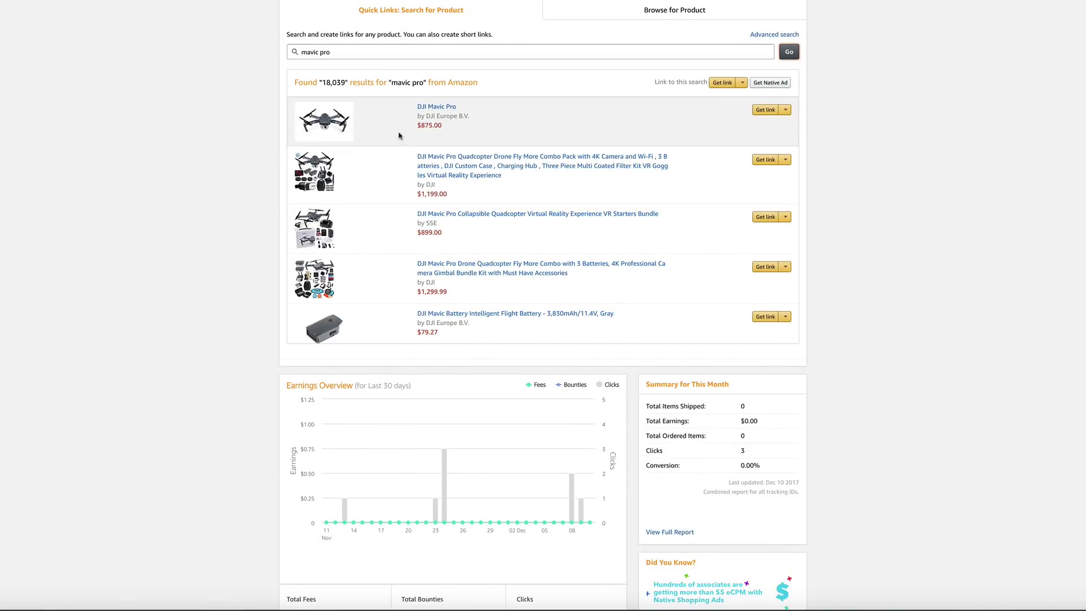
pyautogui.scroll(1, 566, 272)
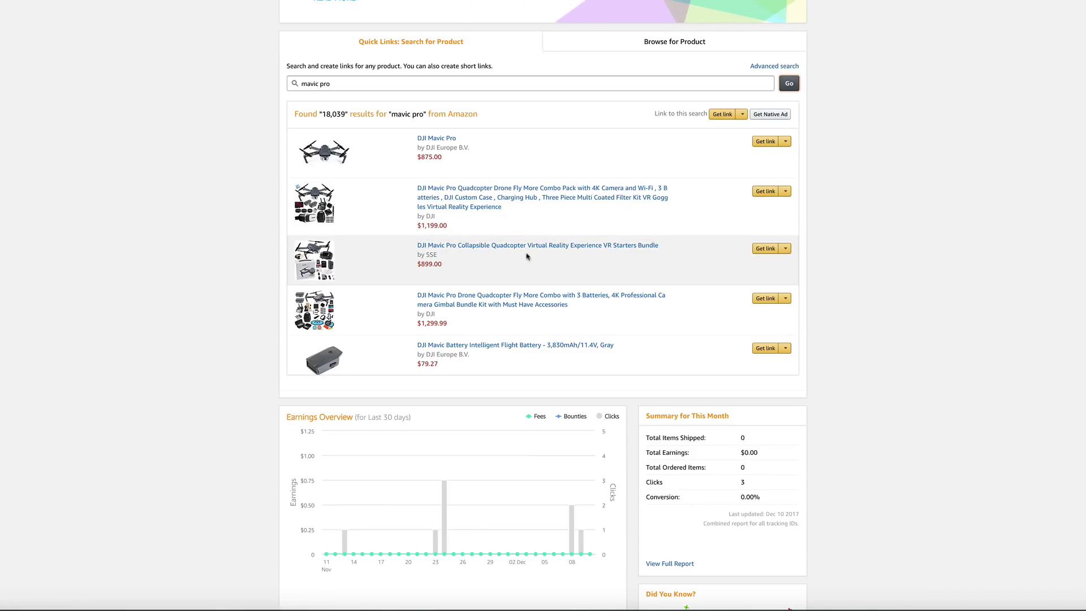
pyautogui.scroll(1, 470, 226)
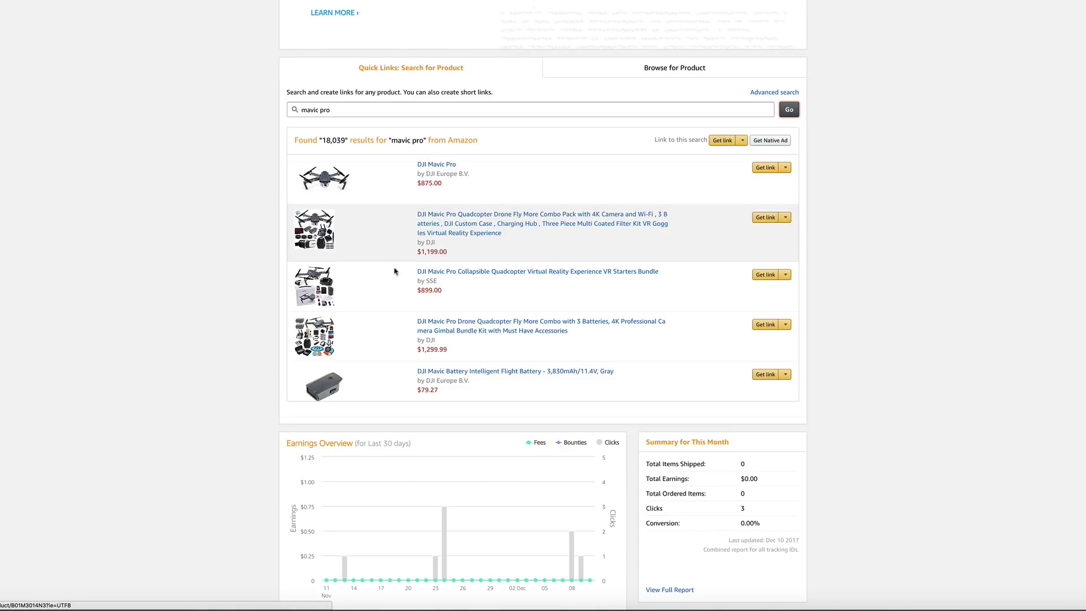
pyautogui.scroll(1, 430, 283)
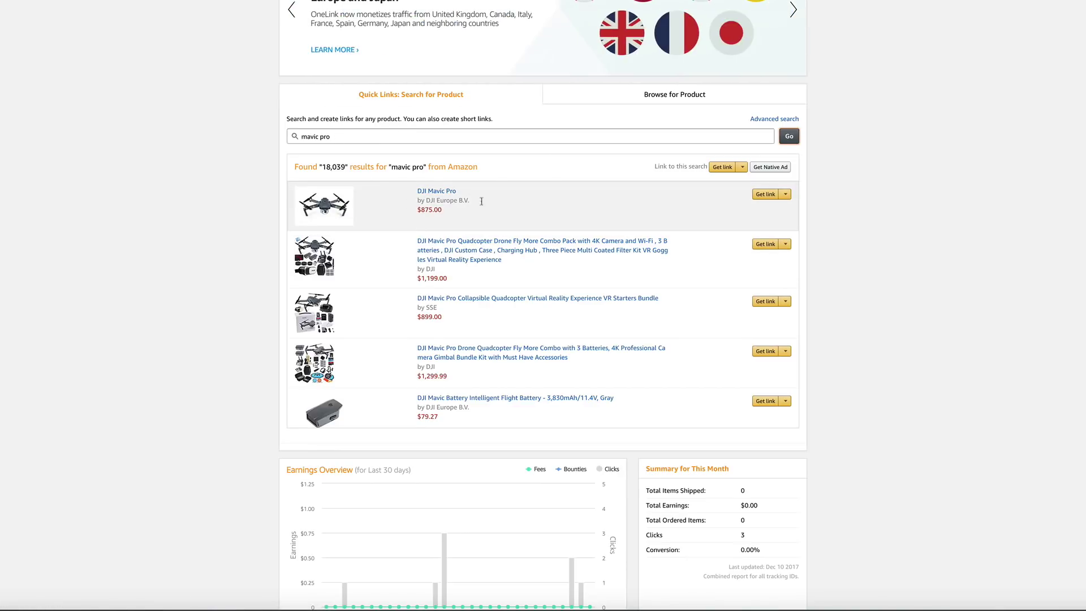
pyautogui.click(786, 195)
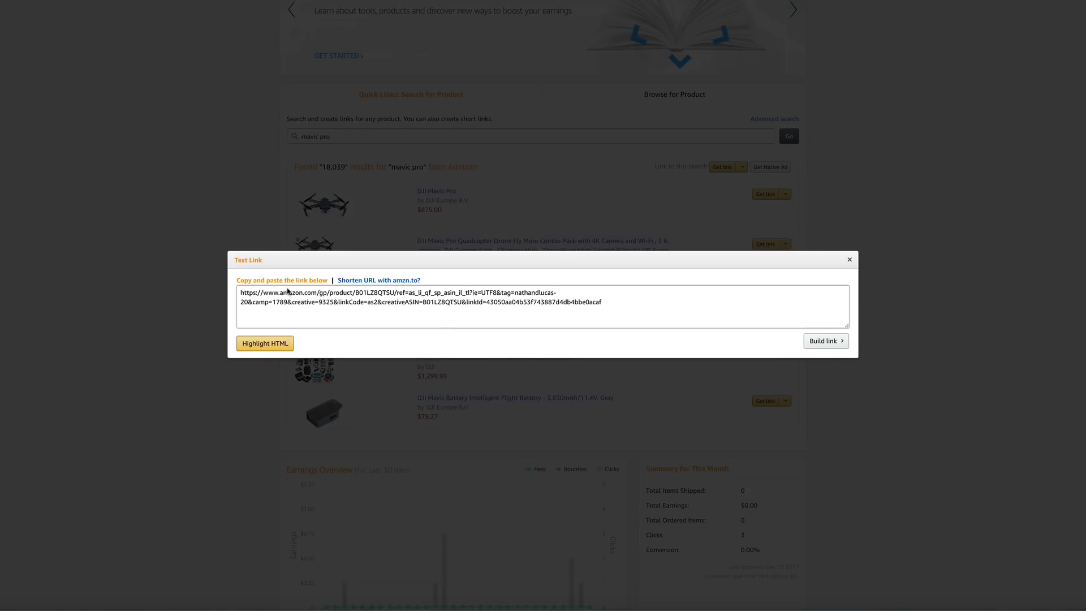
pyautogui.moveTo(630, 303); pyautogui.dragTo(232, 293)
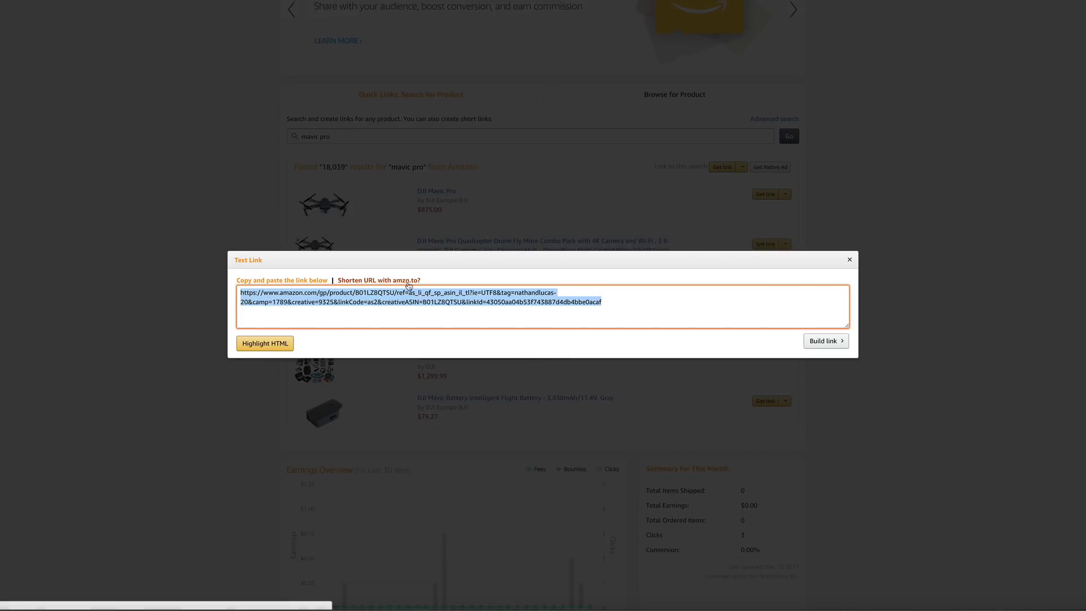
pyautogui.click(387, 281)
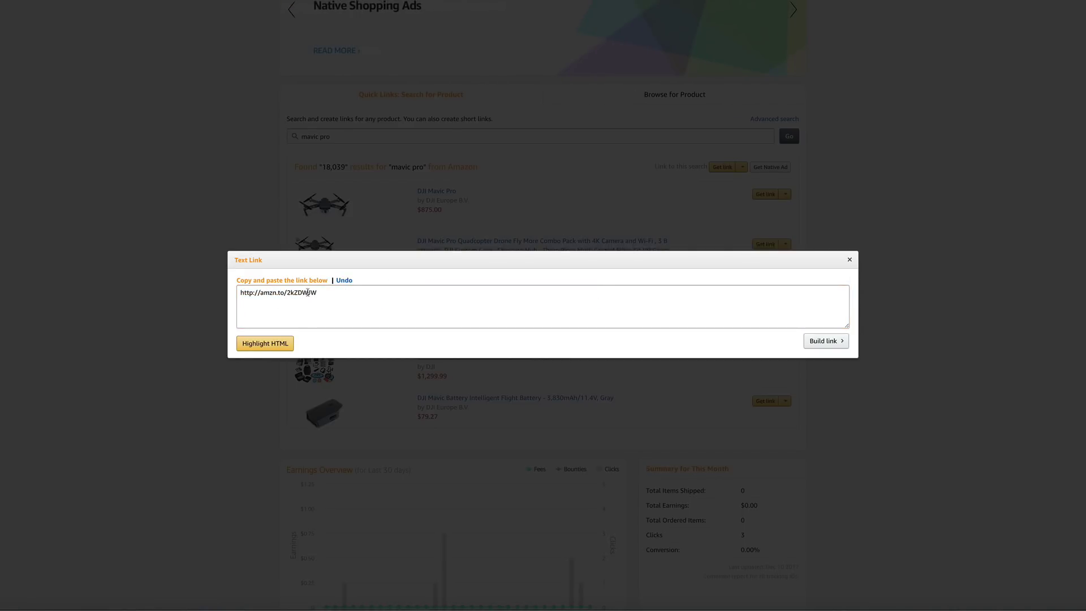
# Copy the shortened amzn.to link of the DJI Mavic Pro and close the Text Link window.
pyautogui.moveTo(318, 293); pyautogui.dragTo(238, 292)
pyautogui.rightClick(275, 293)
pyautogui.click(304, 312)
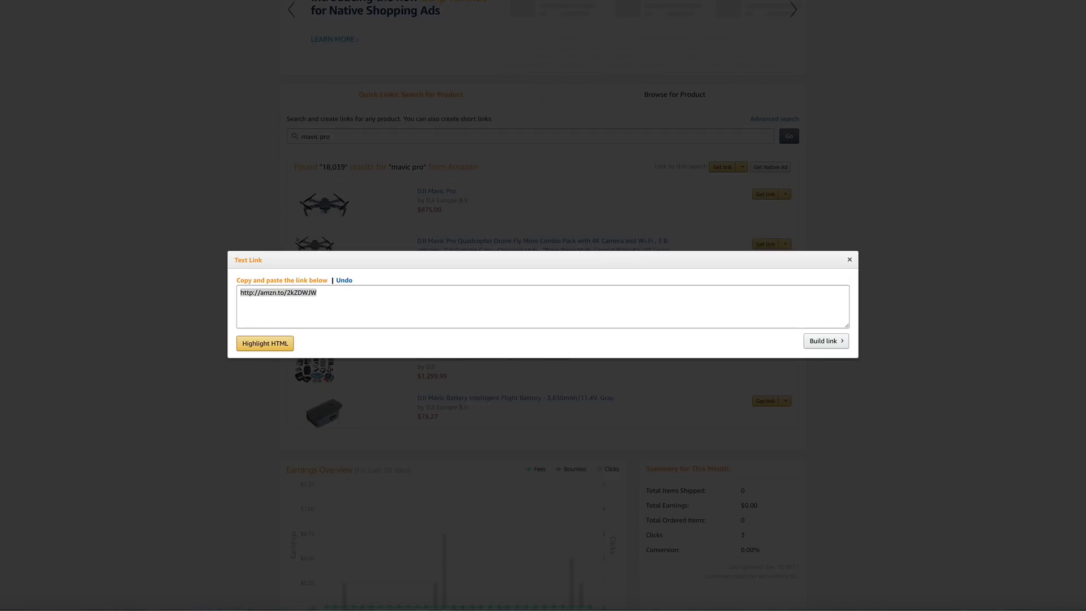
pyautogui.click(327, 300)
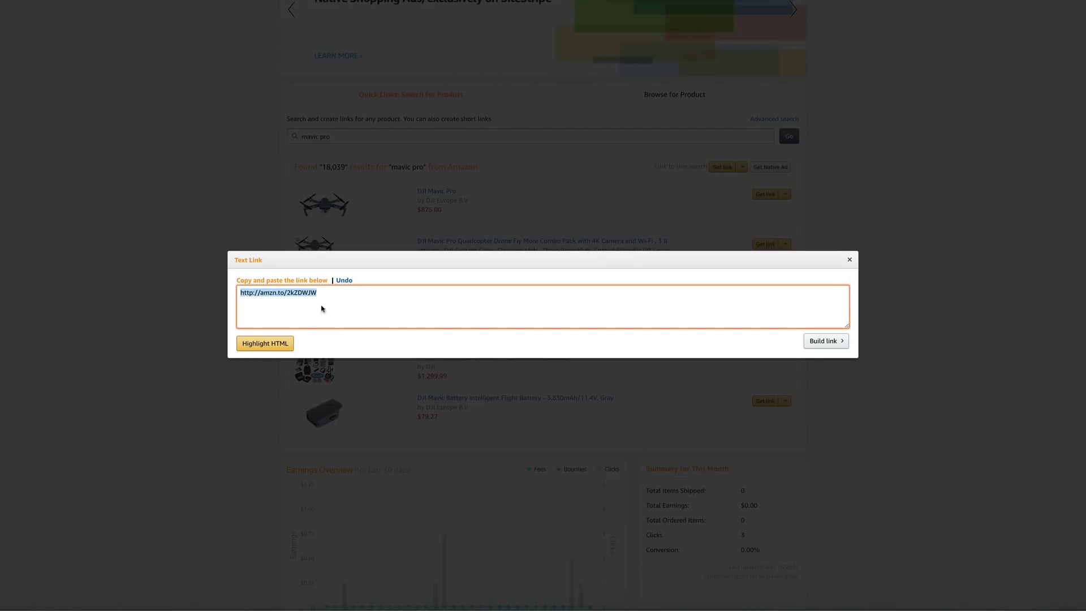
pyautogui.click(850, 260)
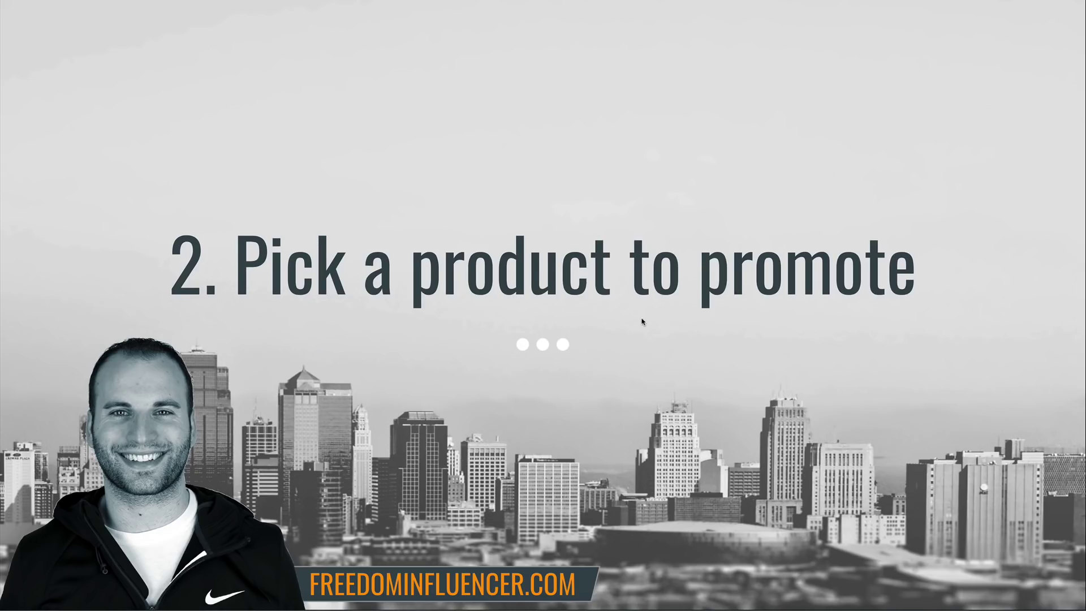
pyautogui.click(642, 321)
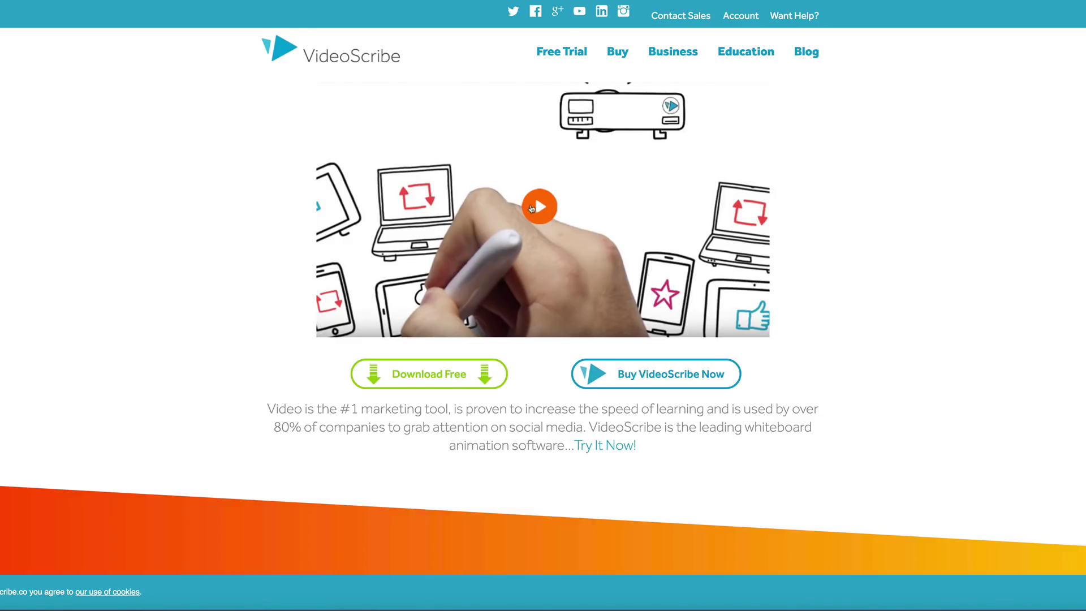
# Look over the VideoScribe home page and examine the single-user Monthly Plan price on its Buy page.
pyautogui.scroll(-2, 526, 215)
pyautogui.scroll(2, 526, 215)
pyautogui.click(622, 54)
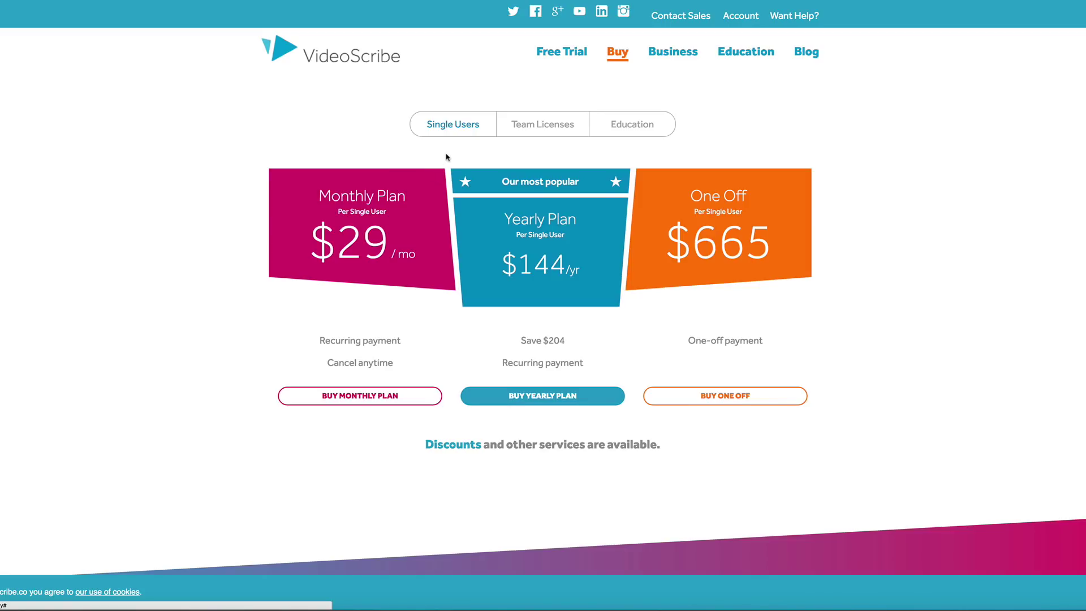
pyautogui.doubleClick(352, 240)
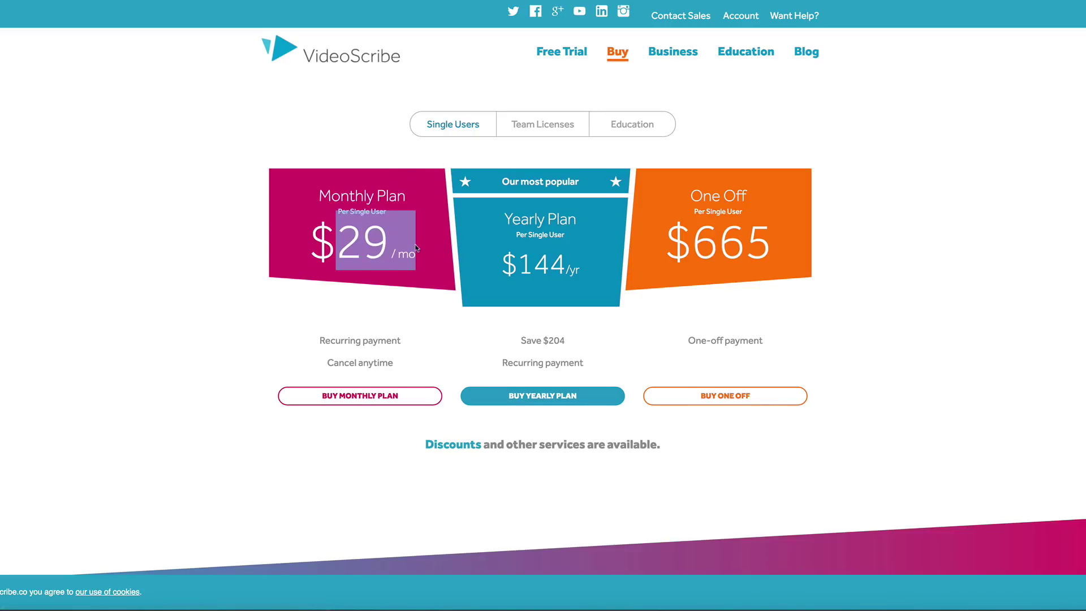
pyautogui.click(453, 238)
pyautogui.moveTo(329, 243); pyautogui.dragTo(436, 255)
pyautogui.click(460, 247)
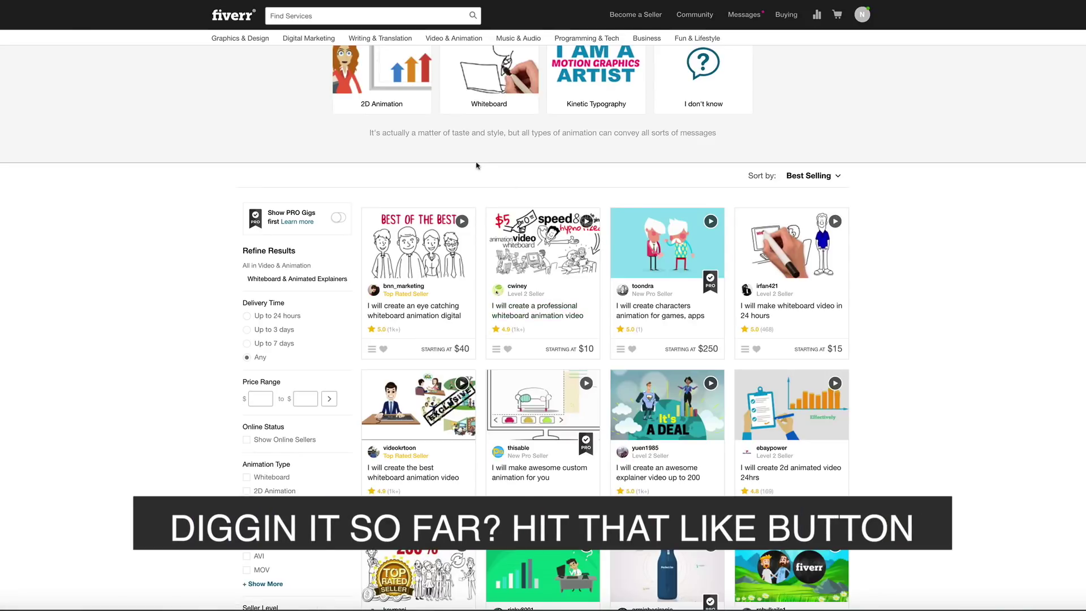
# On Fiverr, examine the Whiteboard & Animated Explainers category and its place under Video & Animation.
pyautogui.scroll(1, 514, 157)
pyautogui.scroll(2, 513, 156)
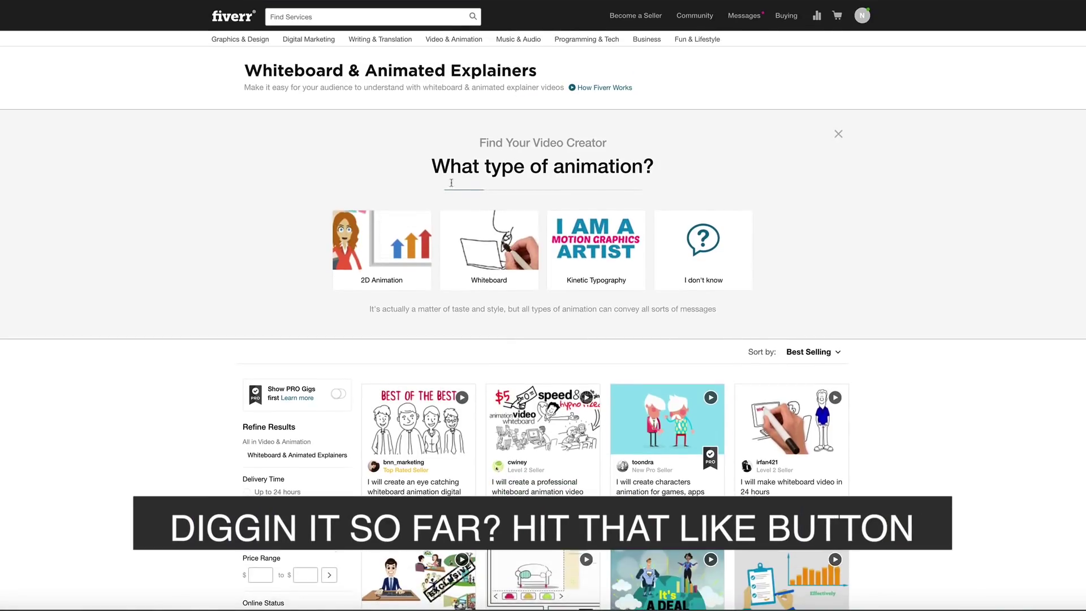
pyautogui.scroll(-2, 509, 198)
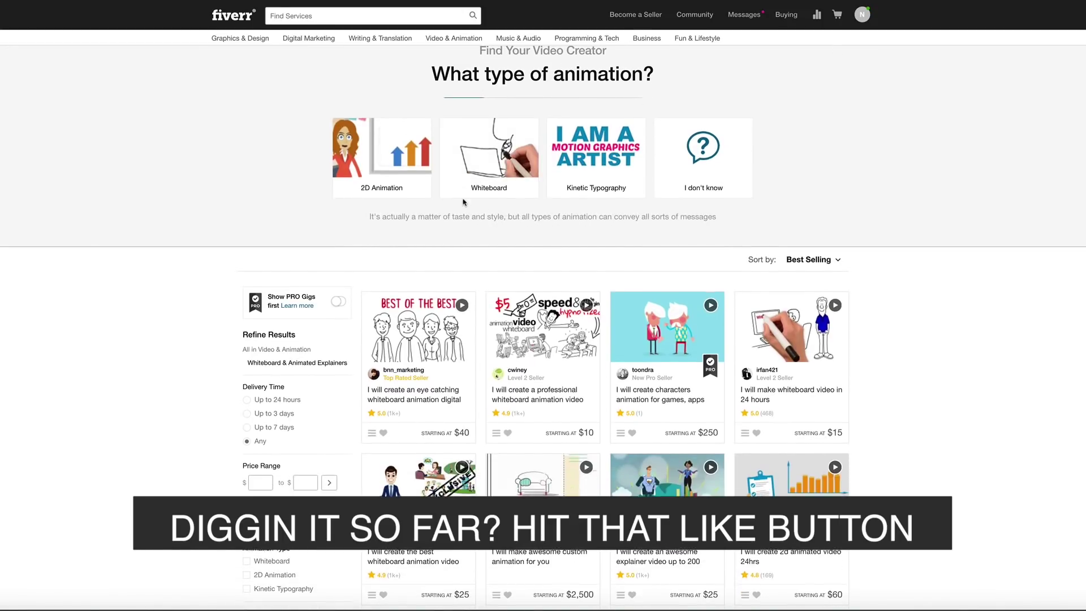
pyautogui.scroll(1, 510, 215)
pyautogui.scroll(-1, 466, 263)
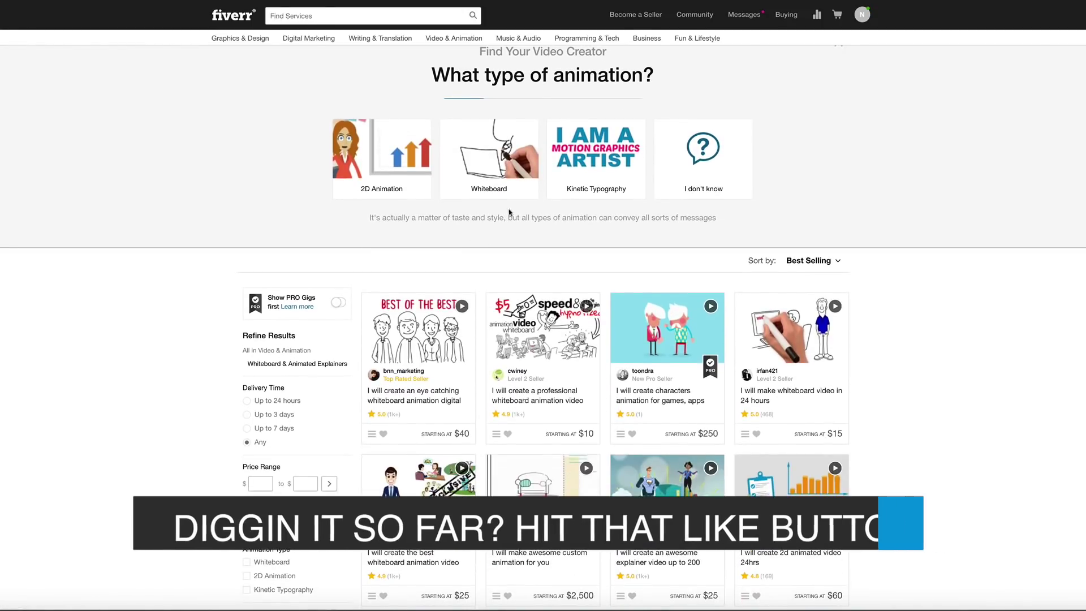
pyautogui.moveTo(451, 41)
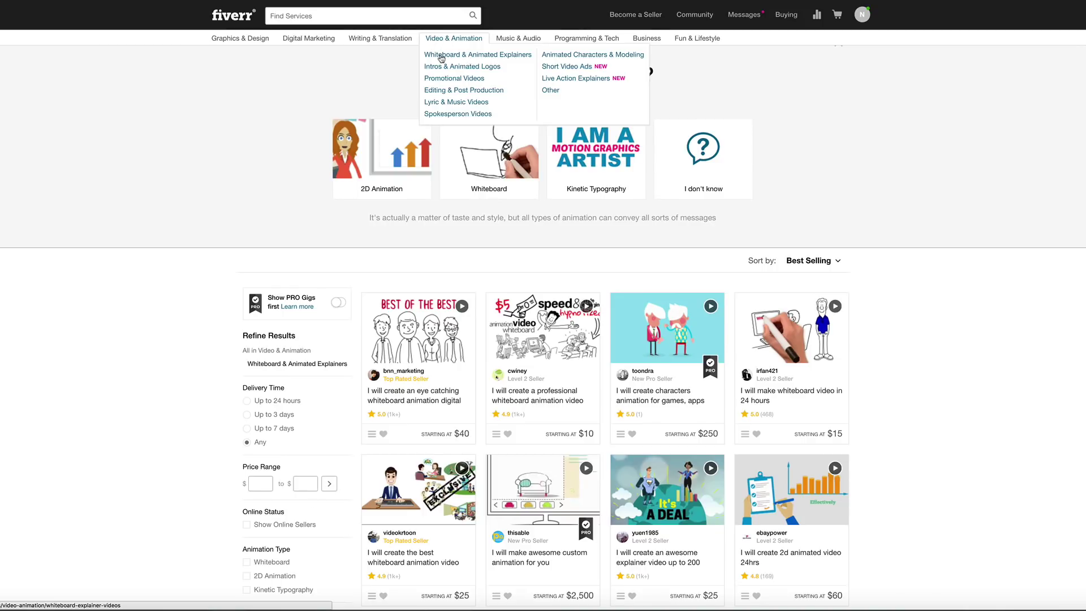
# Check the sort options for the whiteboard and explainer gigs and examine the listings with their starting prices and ratings.
pyautogui.scroll(-3, 562, 243)
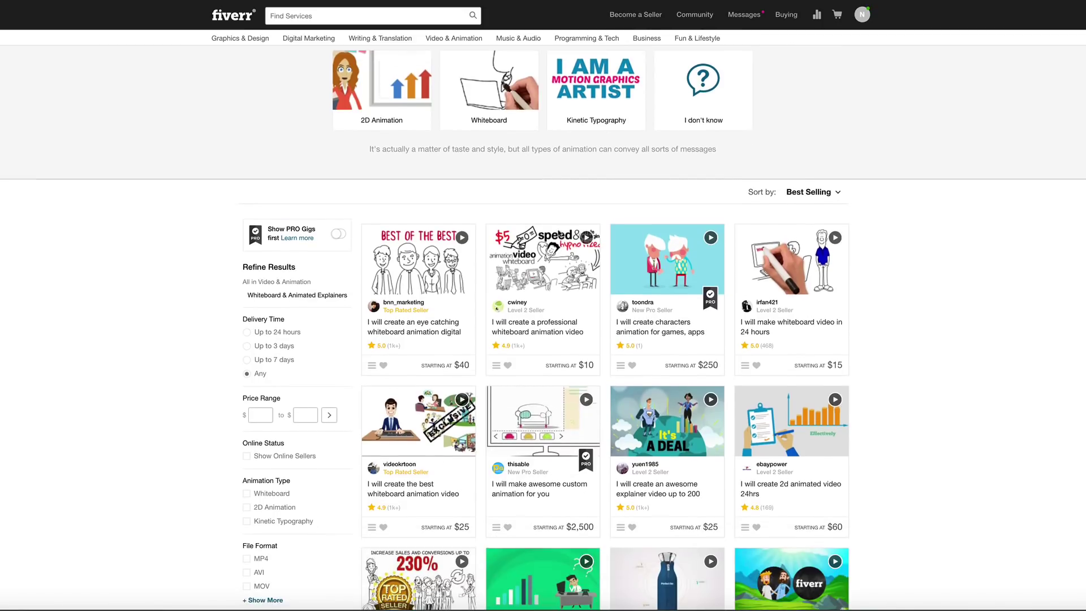
pyautogui.click(817, 193)
pyautogui.click(815, 193)
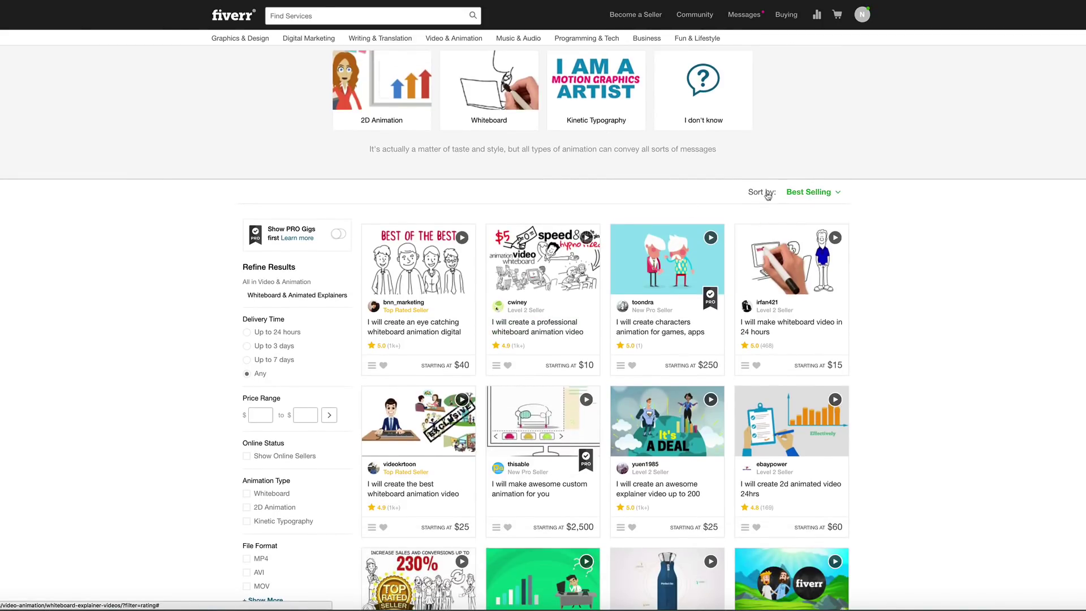
pyautogui.scroll(-4, 519, 244)
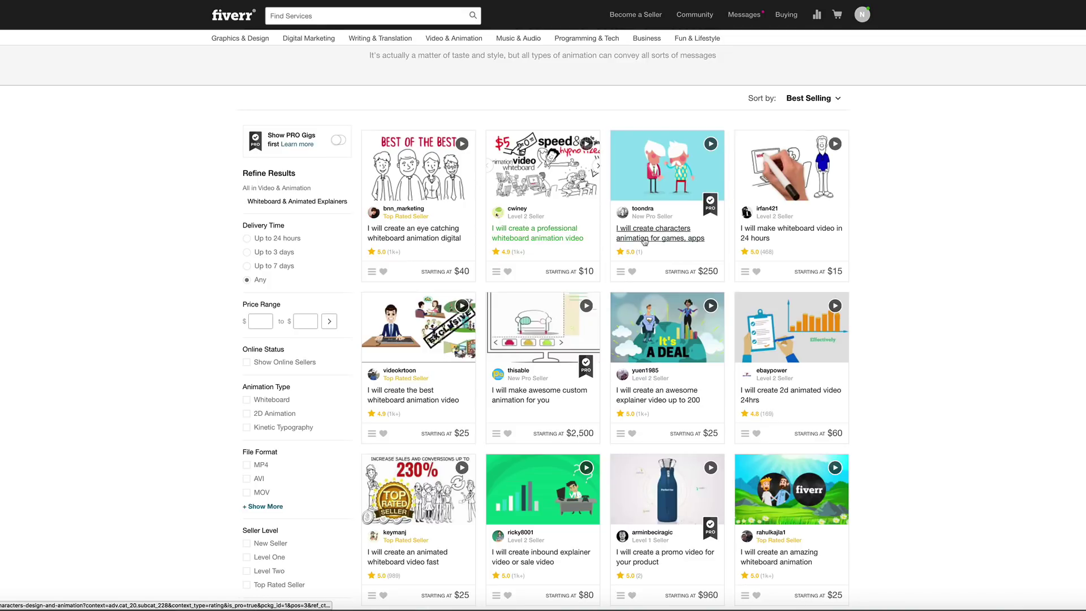
pyautogui.scroll(-1, 619, 190)
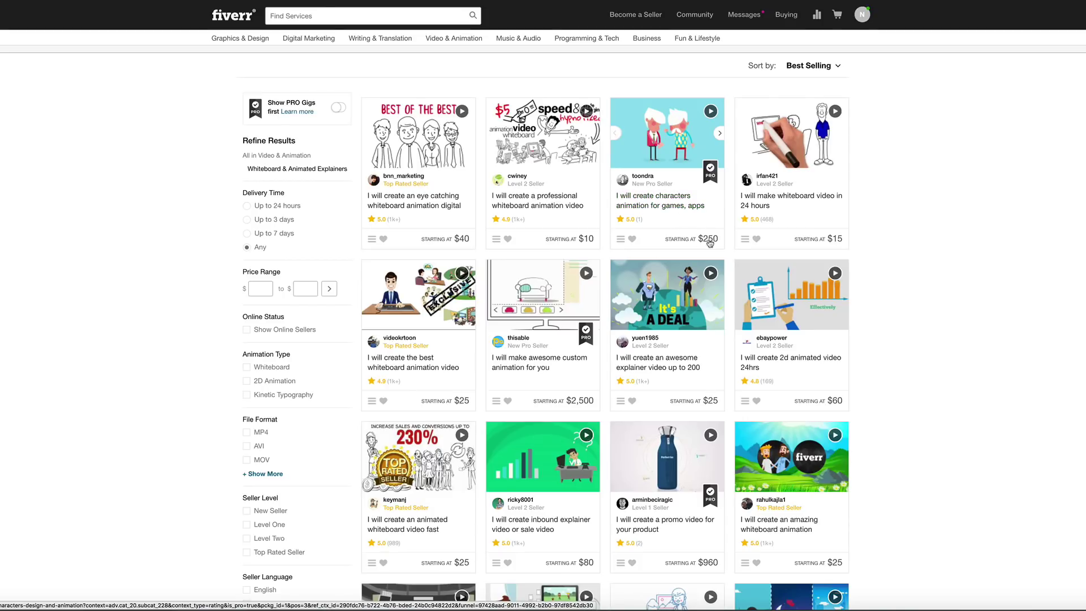
pyautogui.scroll(-3, 622, 294)
pyautogui.scroll(-4, 566, 311)
pyautogui.scroll(-2, 560, 310)
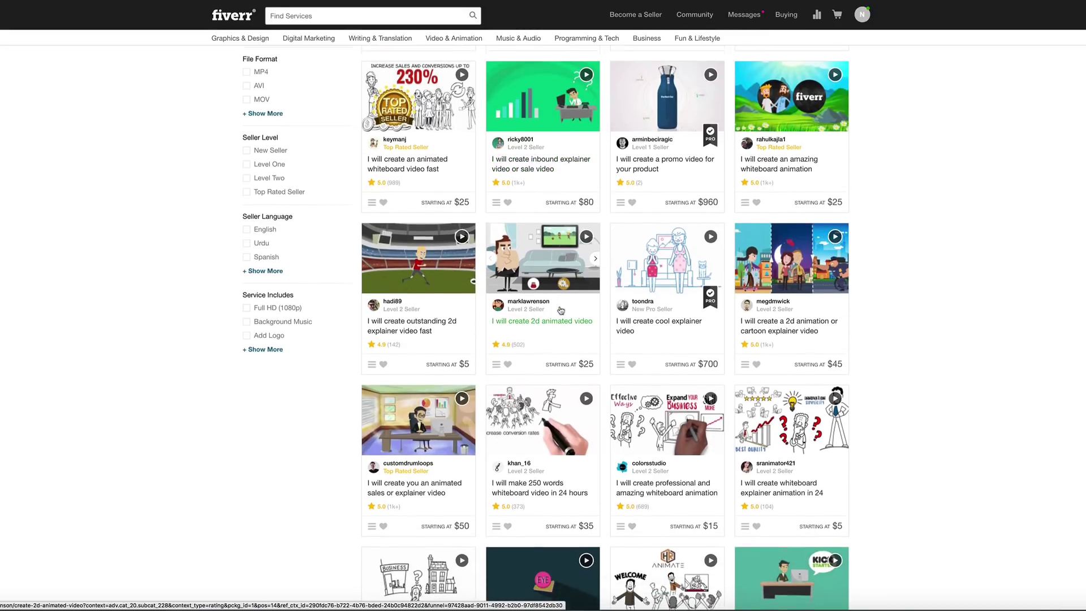
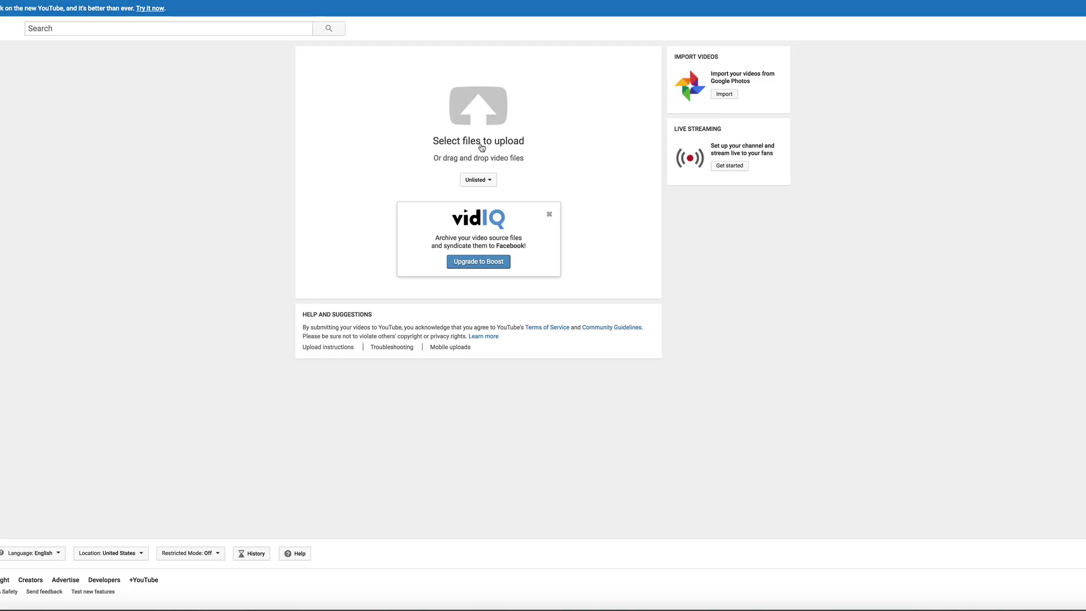
# Check the visibility options available for the new YouTube upload.
pyautogui.click(479, 180)
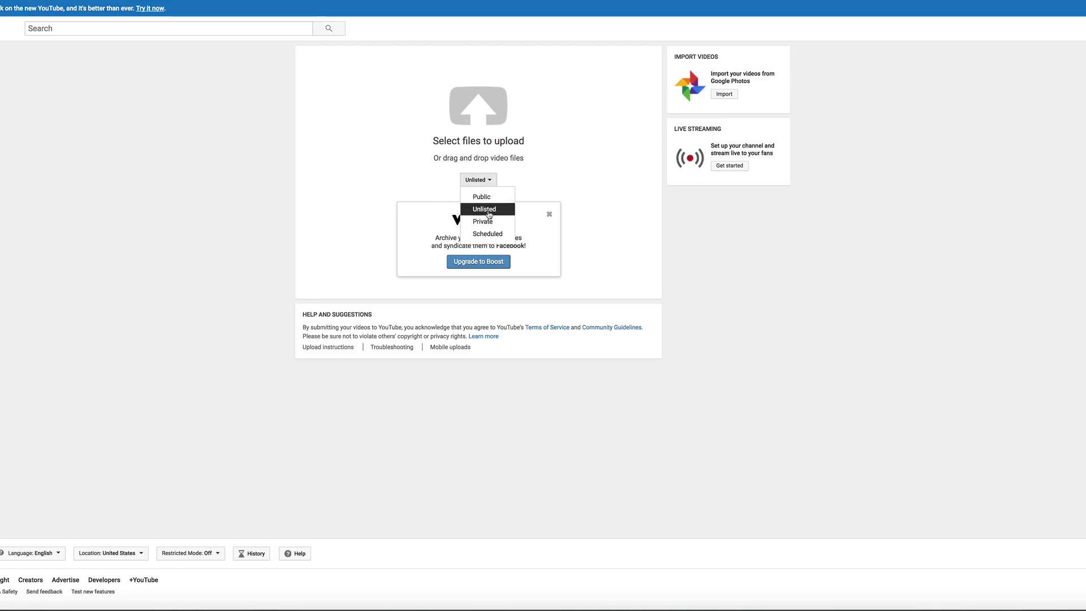
pyautogui.click(492, 182)
pyautogui.click(484, 187)
pyautogui.click(569, 161)
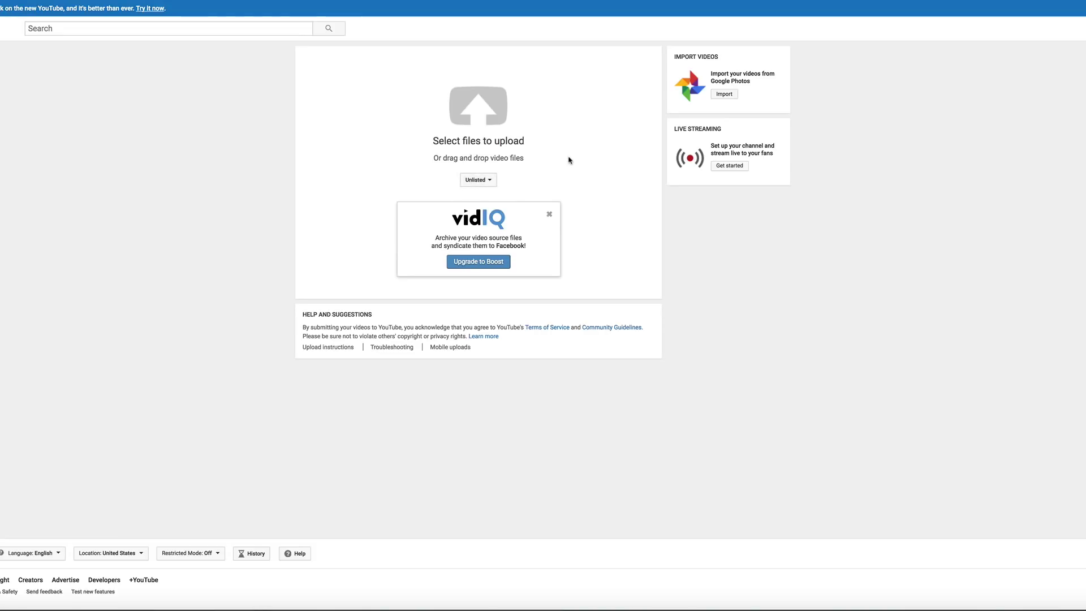
# Search this Mac for "mavic" and choose Mavic Pro Review.mov as the video to upload.
pyautogui.click(482, 115)
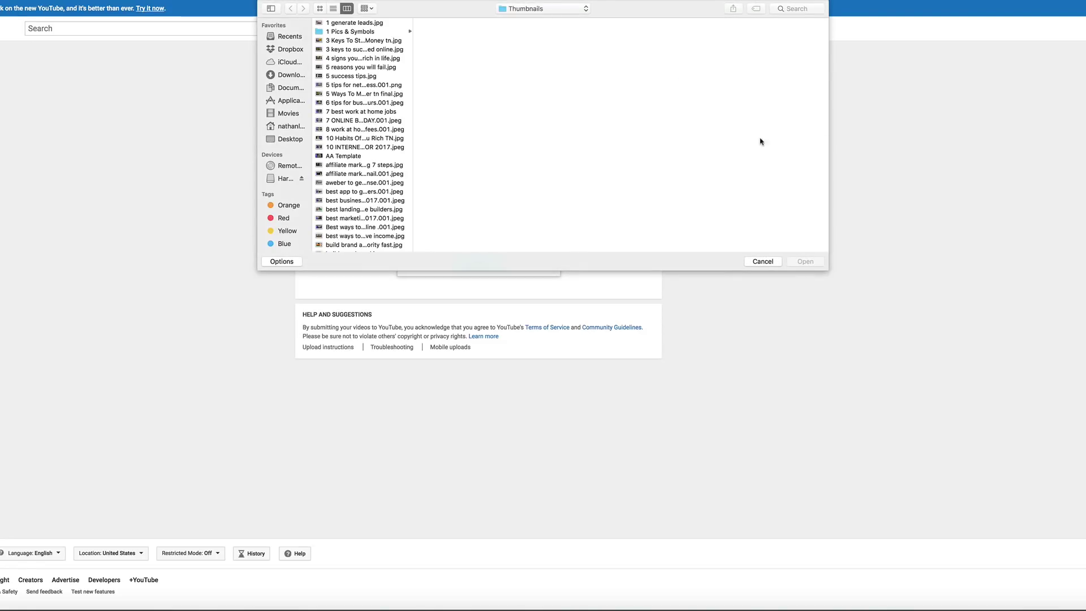
pyautogui.click(804, 8)
pyautogui.write('mavic')
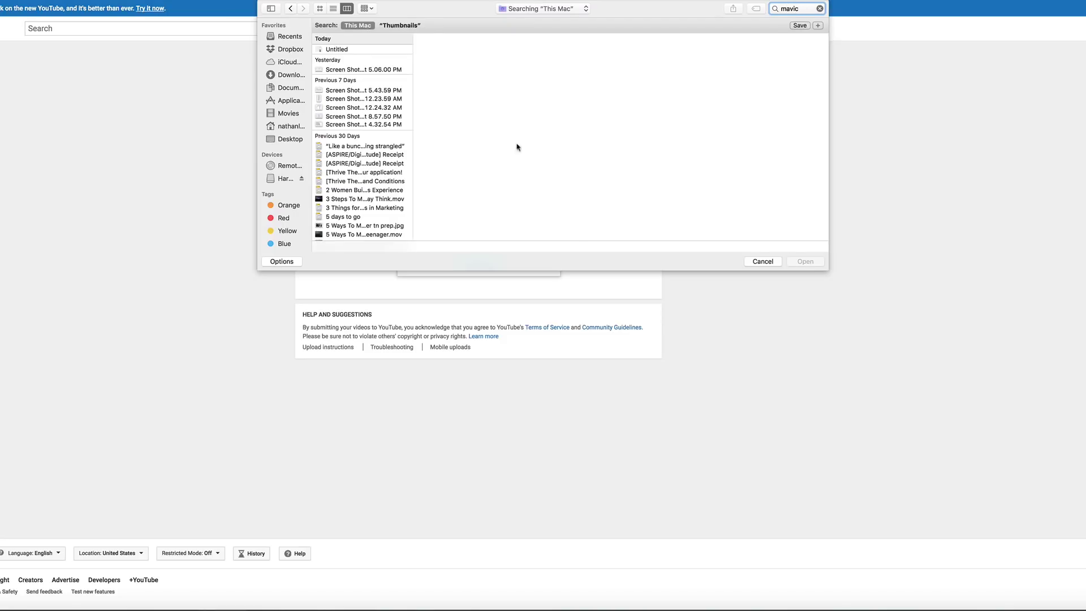
pyautogui.click(365, 176)
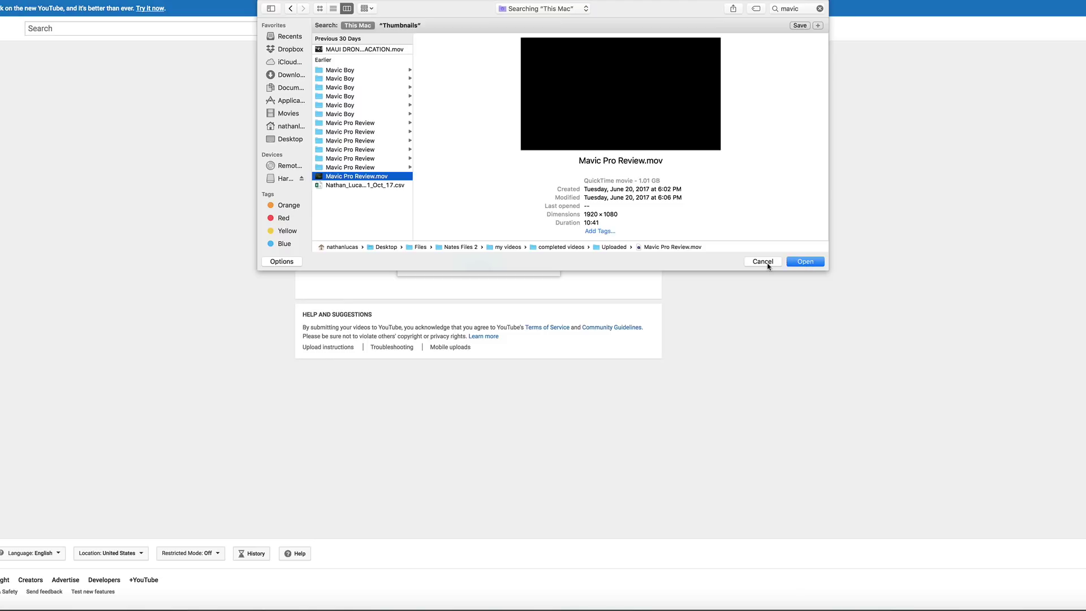
pyautogui.click(805, 262)
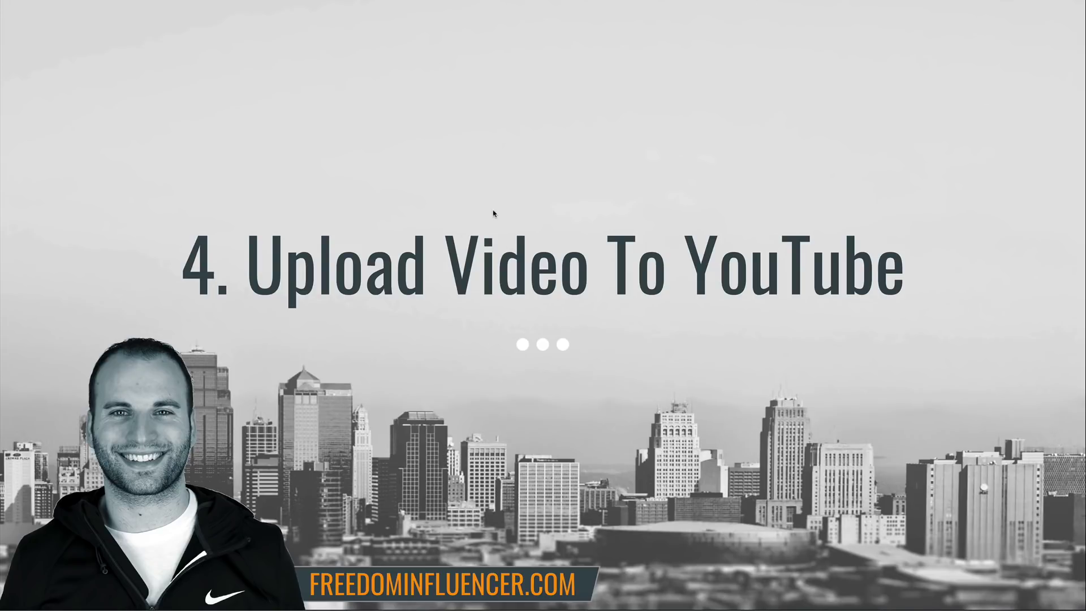
pyautogui.press('Right')
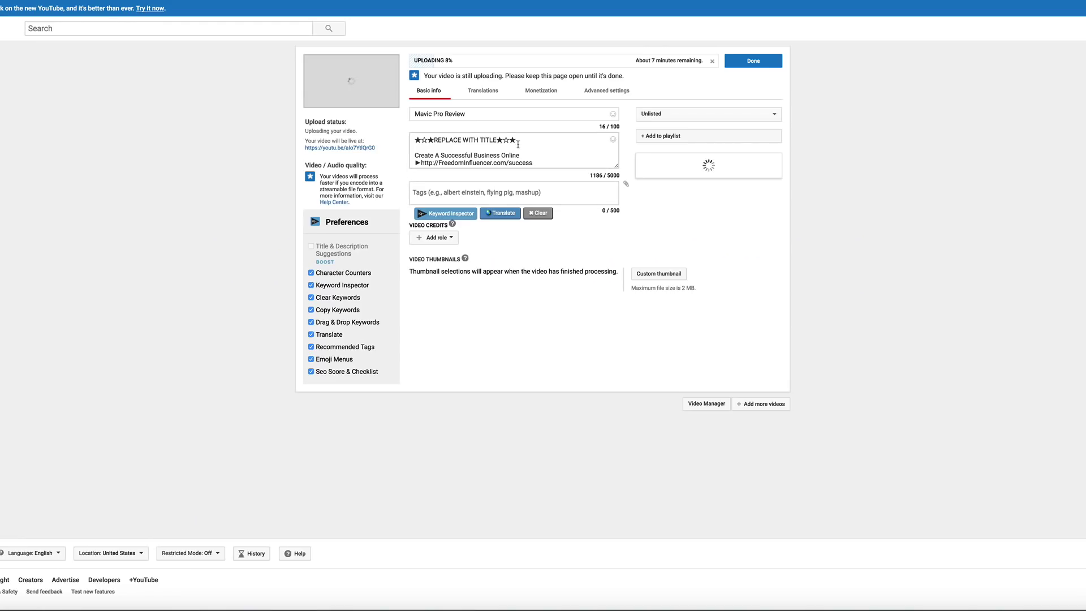
# Enlarge the video's description box and delete all of its template text.
pyautogui.moveTo(617, 170); pyautogui.dragTo(616, 321)
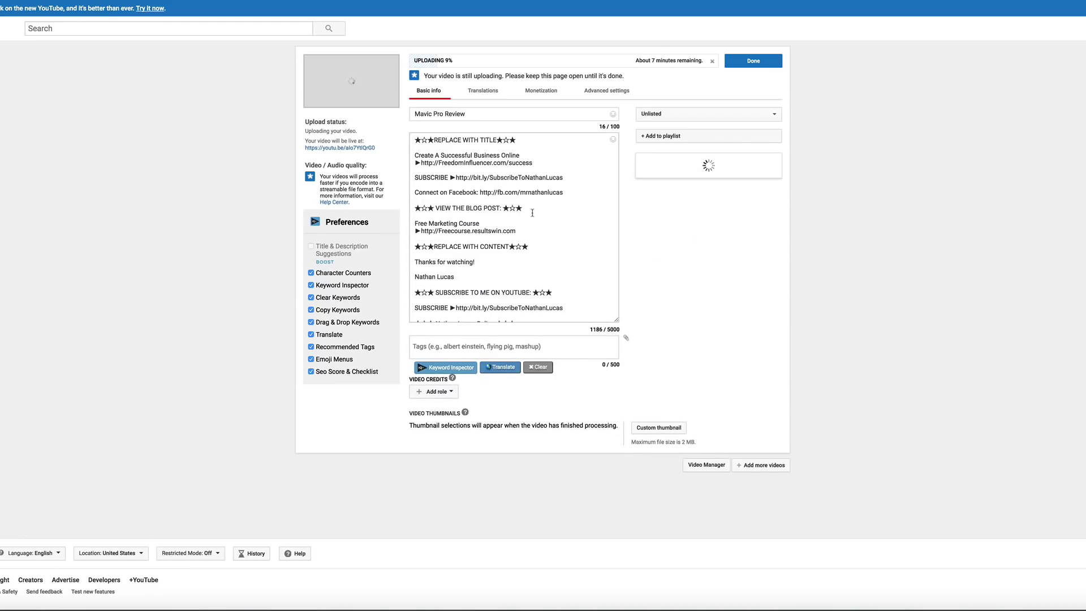
pyautogui.click(526, 263)
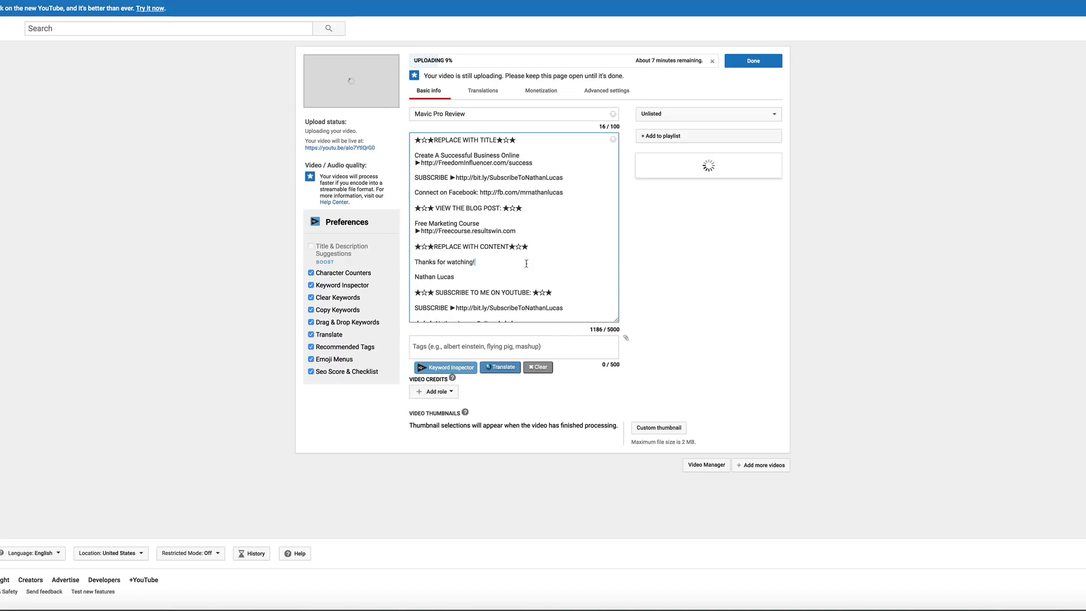
pyautogui.hotkey('ctrl', 'a')
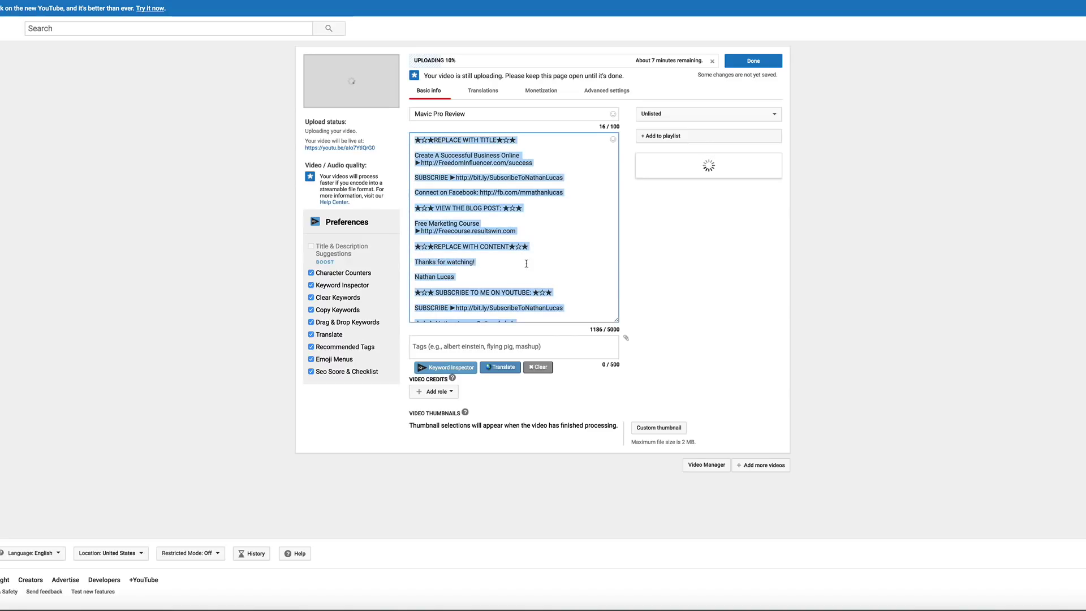
pyautogui.press('BackSpace')
# Extend the video title to "Mavic Pro Review | Best Mavic Pro Review".
pyautogui.click(490, 114)
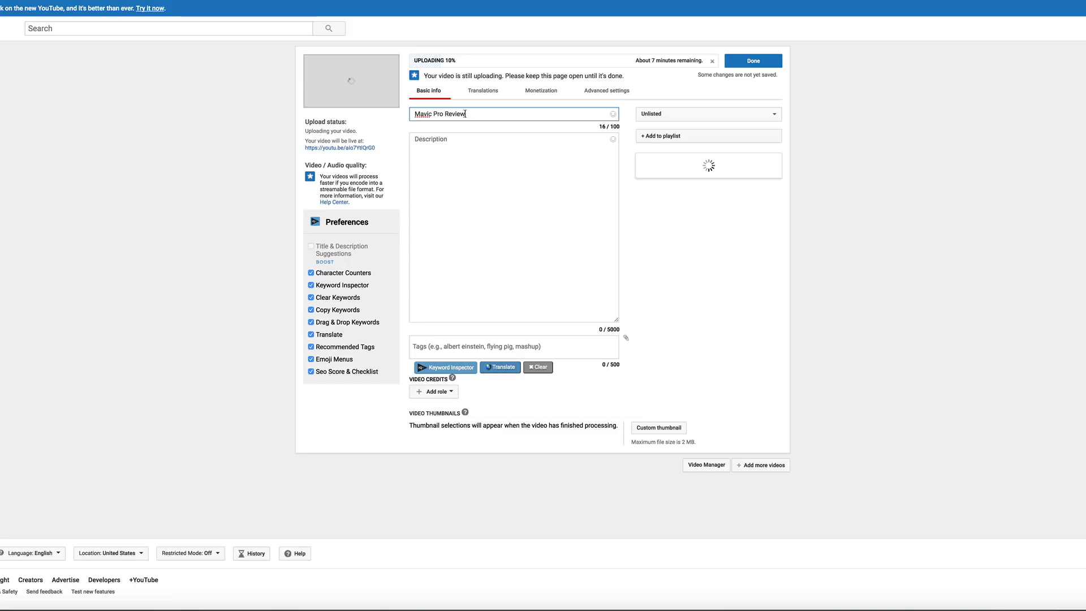
pyautogui.moveTo(465, 114)
pyautogui.mouseDown()
pyautogui.moveTo(414, 115)
pyautogui.moveTo(444, 114)
pyautogui.mouseUp()
pyautogui.click(482, 115)
pyautogui.tripleClick(468, 114)
pyautogui.click(467, 114)
pyautogui.tripleClick(465, 114)
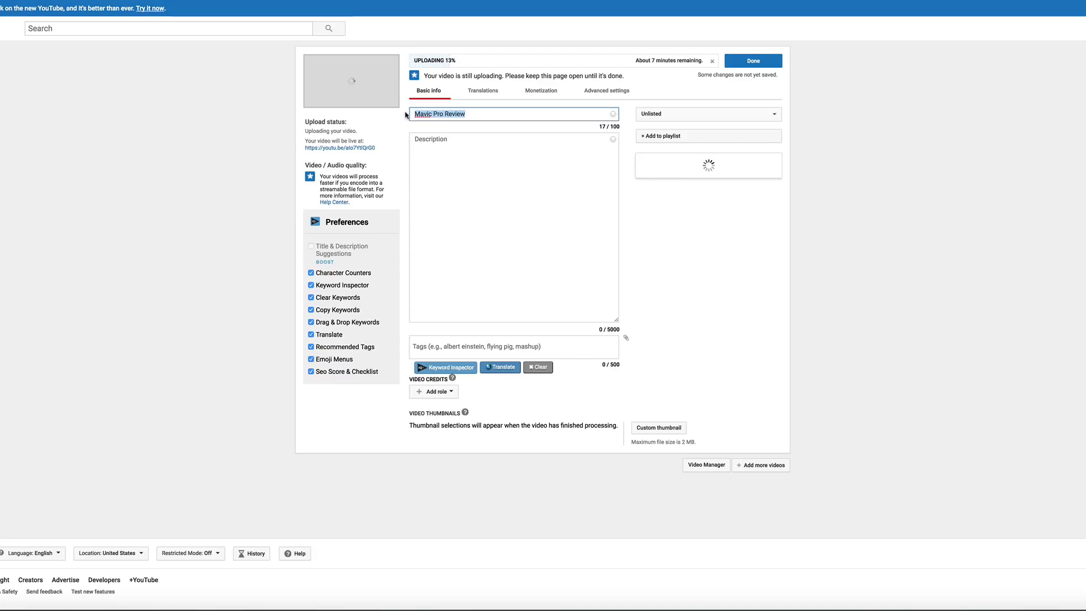
pyautogui.click(465, 115)
pyautogui.write('| Me')
pyautogui.press('BackSpace')
pyautogui.press('BackSpace')
pyautogui.press('BackSpace')
pyautogui.write('Bes')
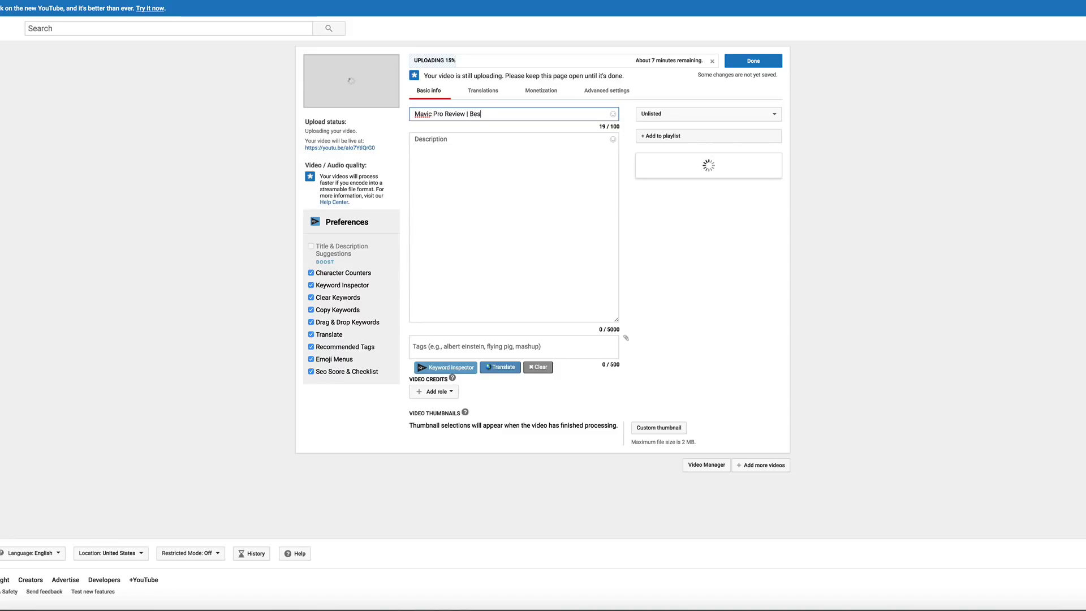
pyautogui.write('t Mavic Pro Review')
# Fill the description with filler lines "asdfasdfsak;fjhas;ldfjn", ";kjashd'fljasd'hfl" and, after a blank line, "asl;dfkja'slkdfjasdf".
pyautogui.click(475, 165)
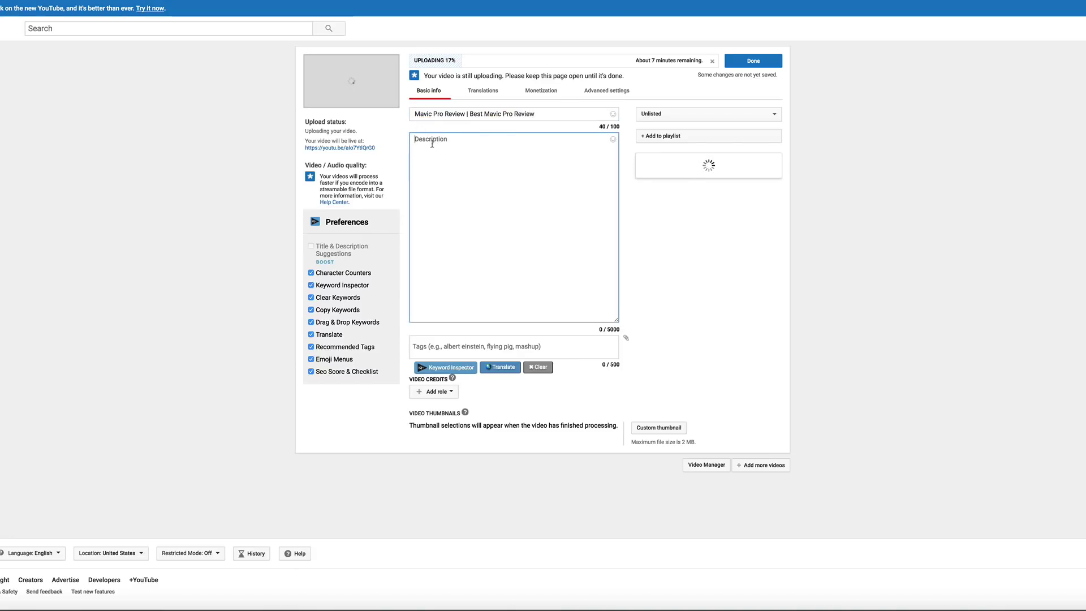
pyautogui.write('asdfasdfsak;fjhas;ldfjn')
pyautogui.press('Return')
pyautogui.write(";kjashd'fljasd'hfl")
pyautogui.press('Return')
pyautogui.press('Return')
pyautogui.write("asl;dfkja'slkdfjasdf")
pyautogui.press('Return')
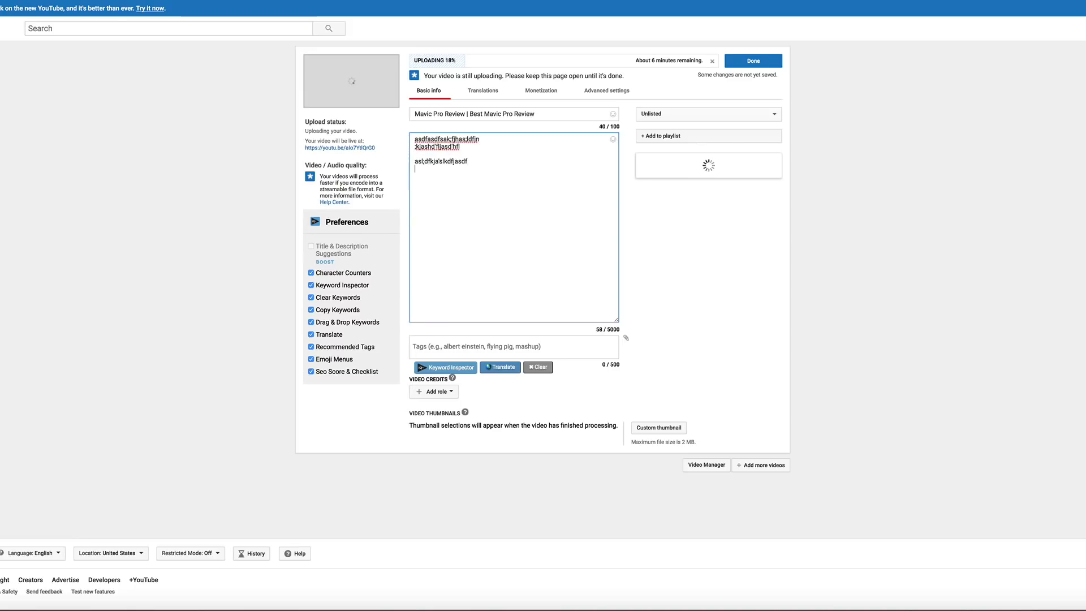
pyautogui.moveTo(465, 114); pyautogui.dragTo(409, 117)
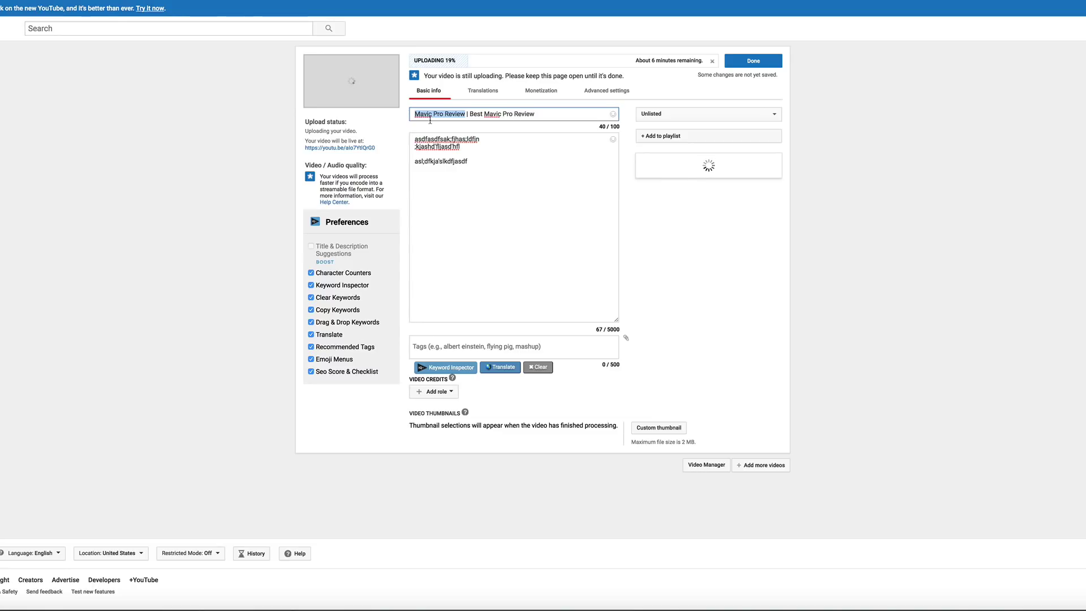
pyautogui.write('ttp://amzn.to/2kZDWJW')
pyautogui.click(455, 172)
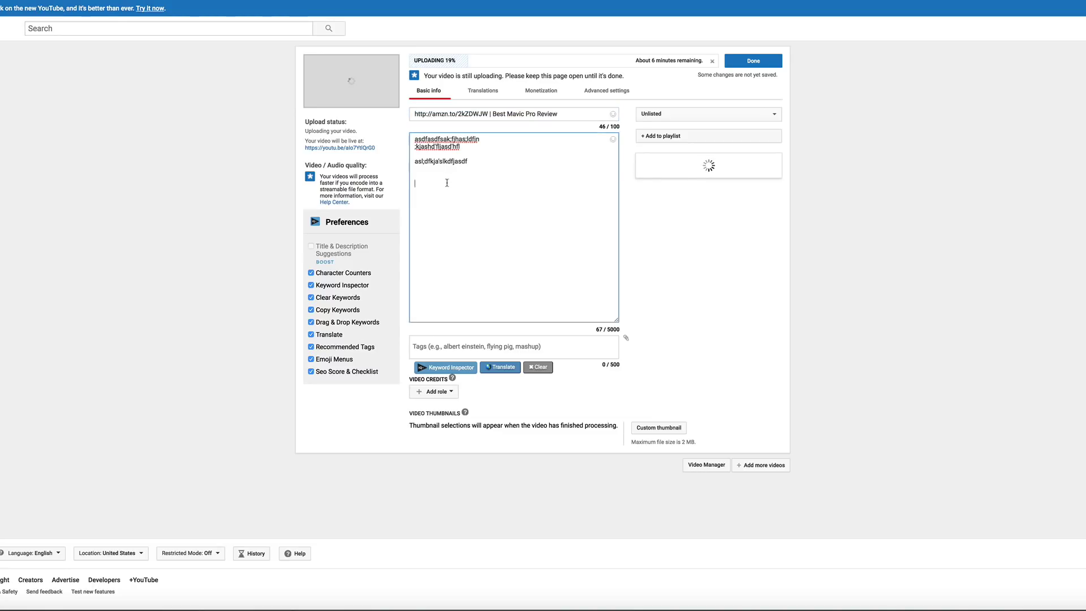
# Cut the affiliate link out of the title and delete the separator, leaving "Best Mavic Pro Review".
pyautogui.moveTo(486, 113); pyautogui.dragTo(394, 113)
pyautogui.hotkey('ctrl', 'x')
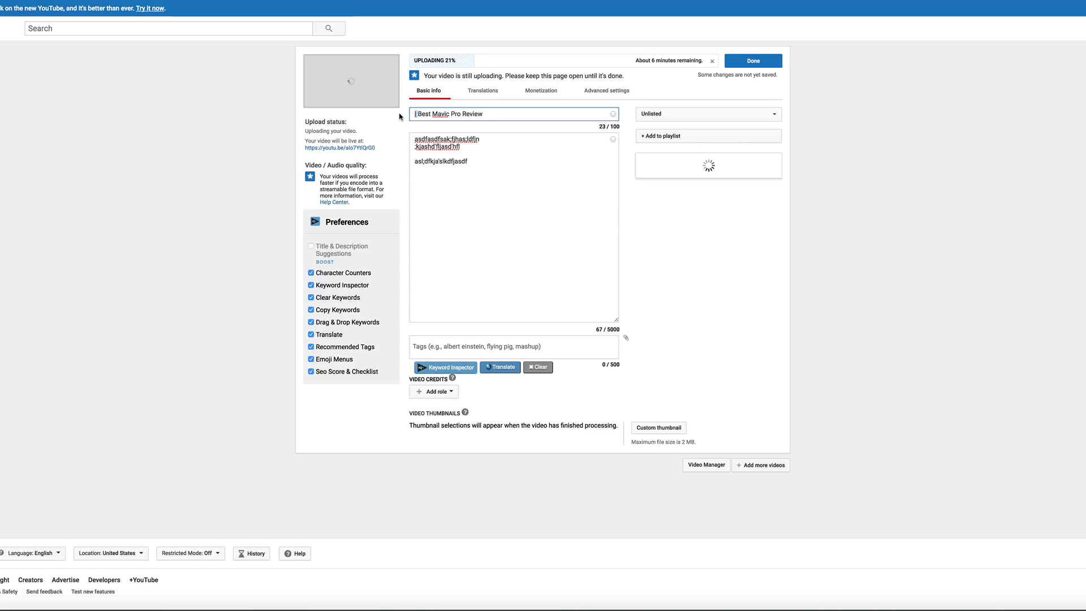
pyautogui.press('BackSpace')
# Add the sentence "in this mavic pro review I show you top features of the mavic pro" below the description's filler lines.
pyautogui.click(442, 174)
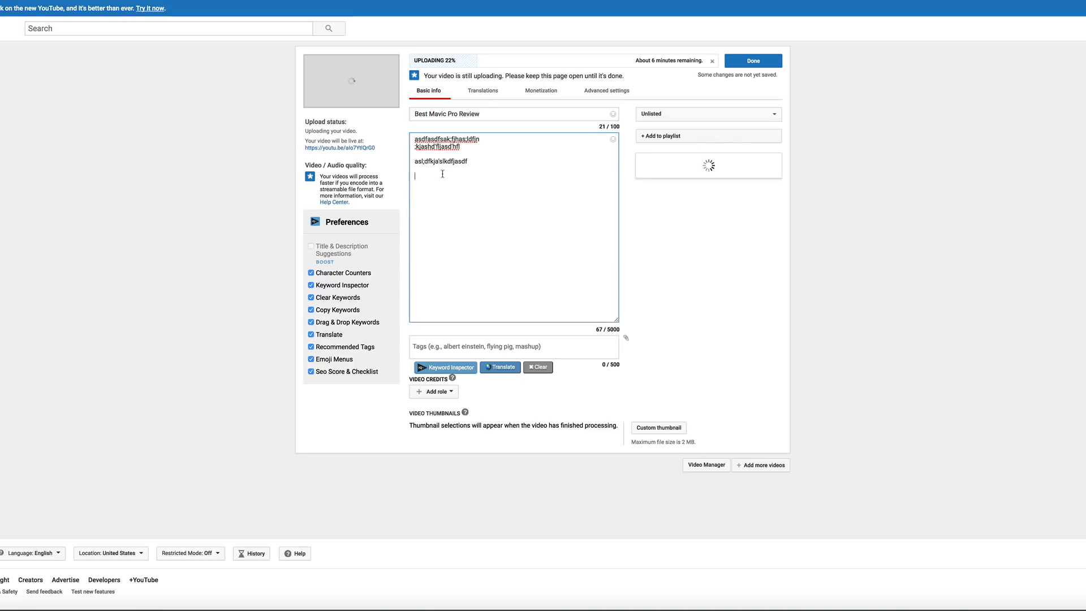
pyautogui.write('in this mavic pro review I show you')
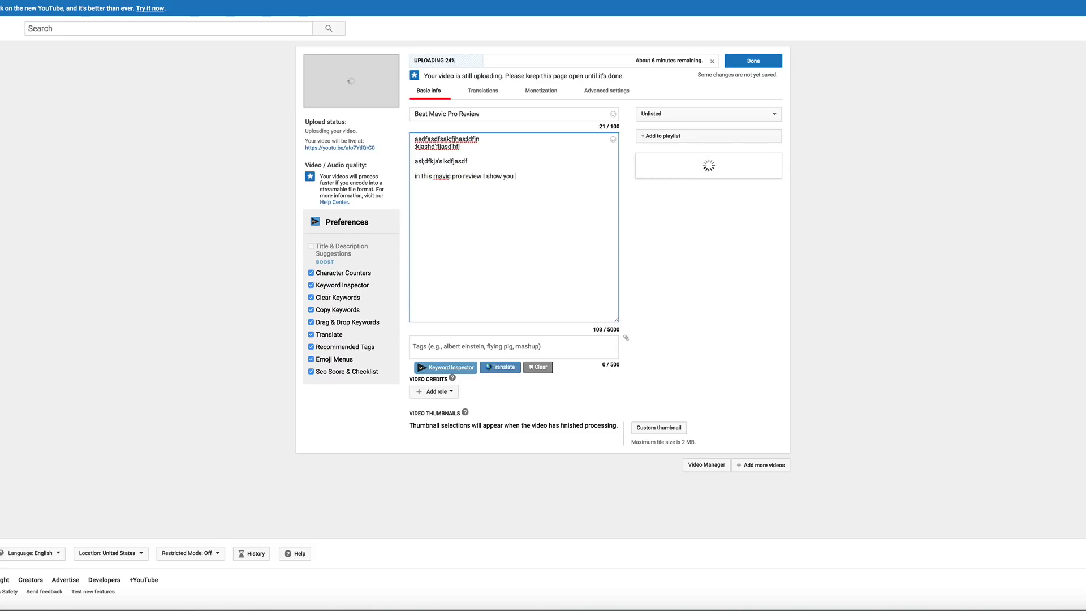
pyautogui.write(' top features of the mavic')
pyautogui.write('pro')
pyautogui.moveTo(569, 176); pyautogui.dragTo(598, 176)
pyautogui.moveTo(433, 176); pyautogui.dragTo(481, 176)
# Insert two line breaks at the very beginning of the description.
pyautogui.click(415, 139)
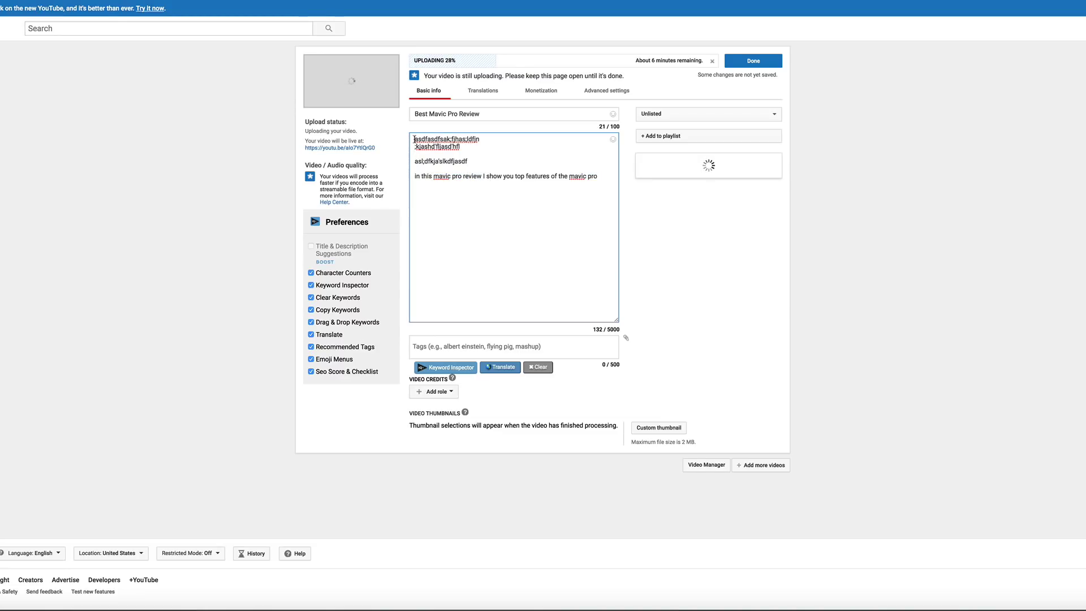
pyautogui.press('Return')
pyautogui.press('Return')
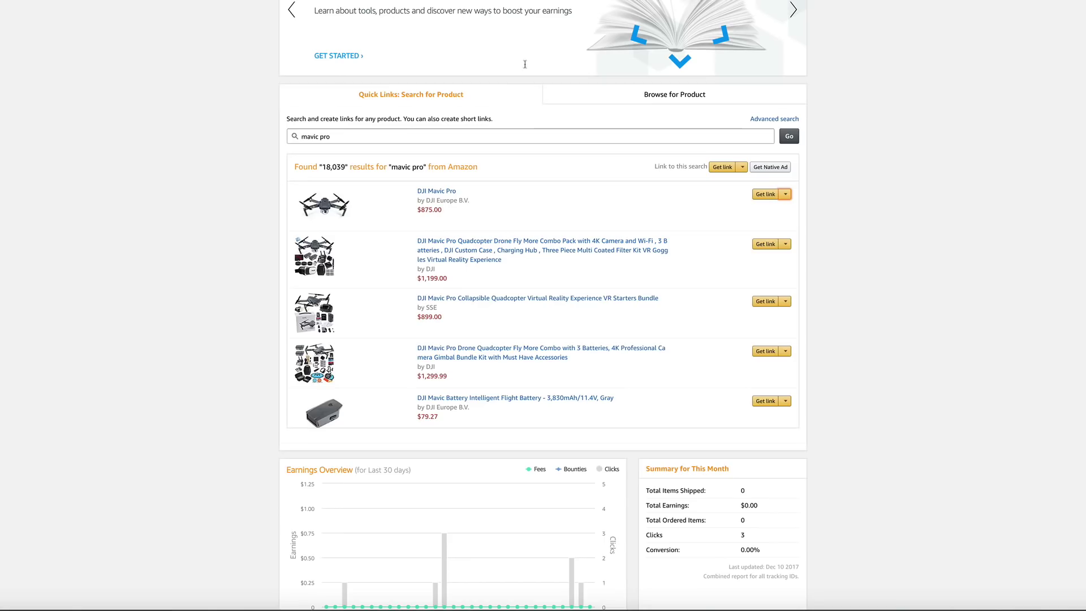
# On Amazon Associates, generate and select the shortened amzn.to text link for the $875.00 DJI Mavic Pro, and close the link window.
pyautogui.click(784, 192)
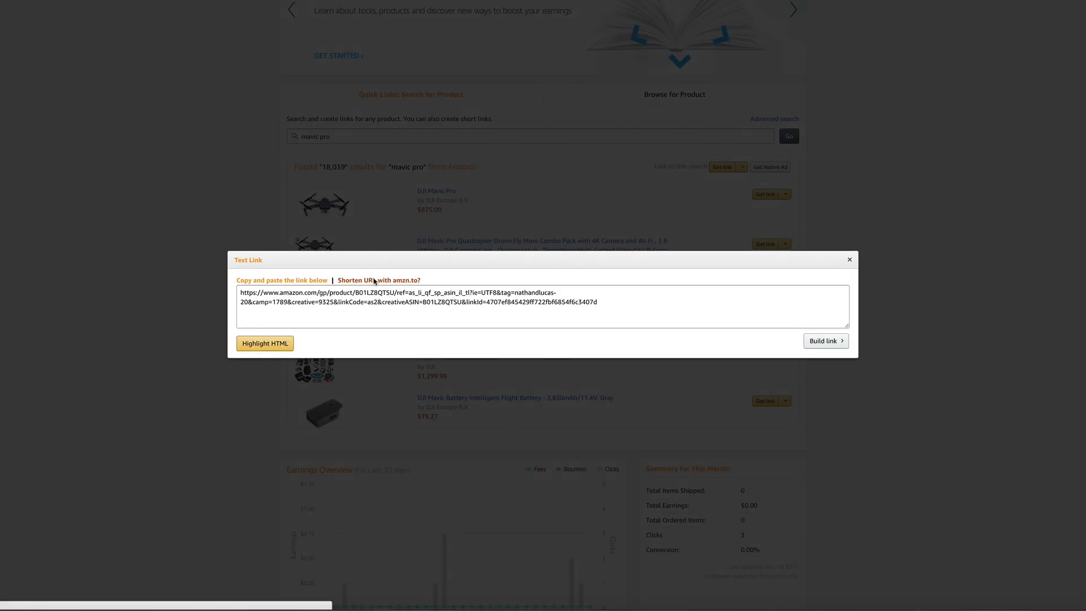
pyautogui.click(374, 281)
pyautogui.moveTo(312, 295); pyautogui.dragTo(237, 291)
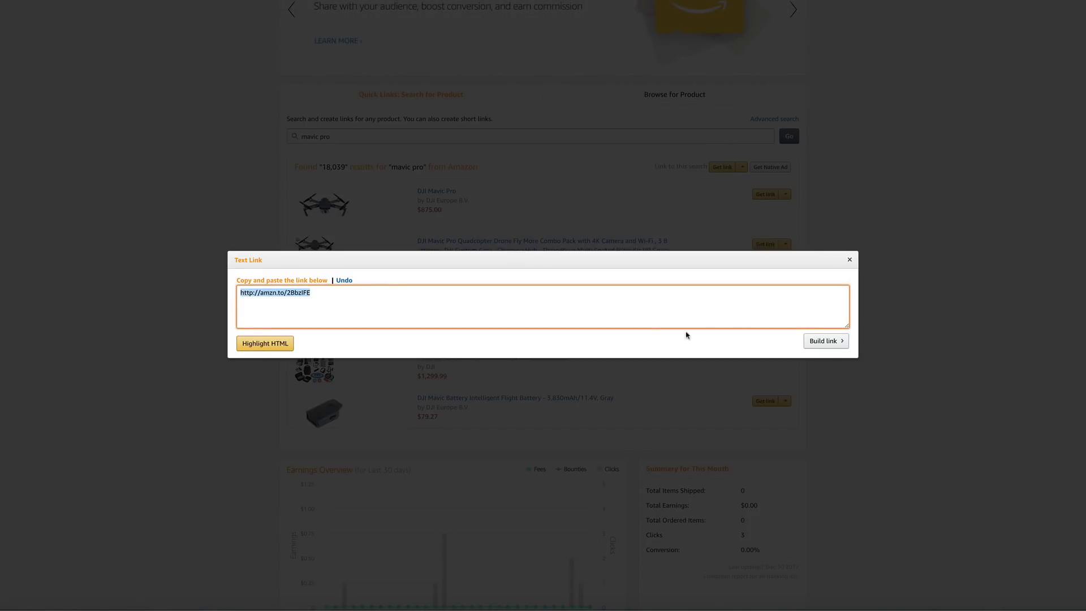
pyautogui.click(850, 260)
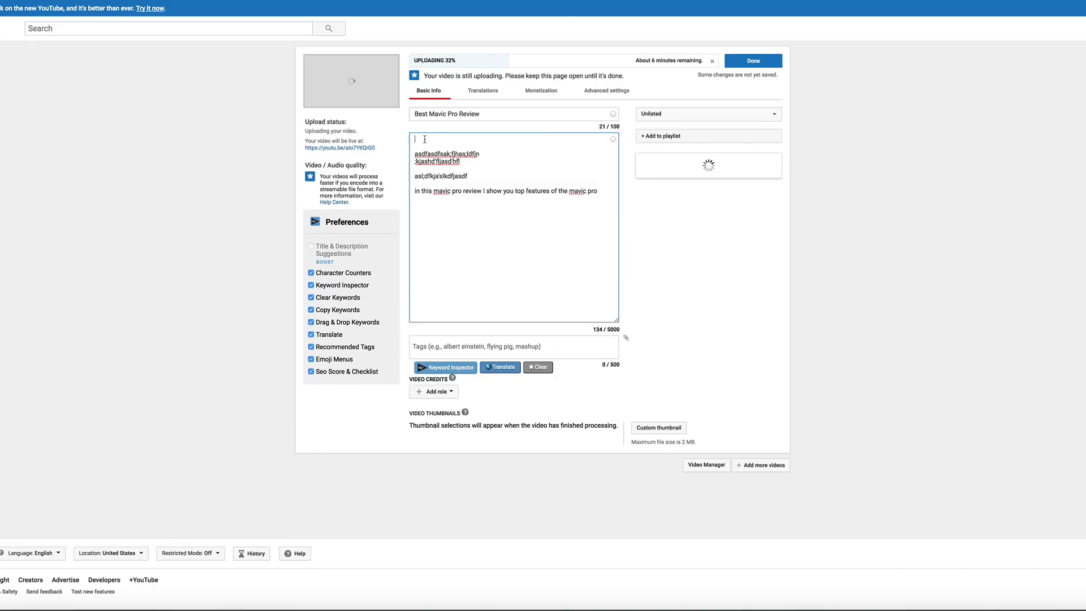
pyautogui.write('Get the Mavic O')
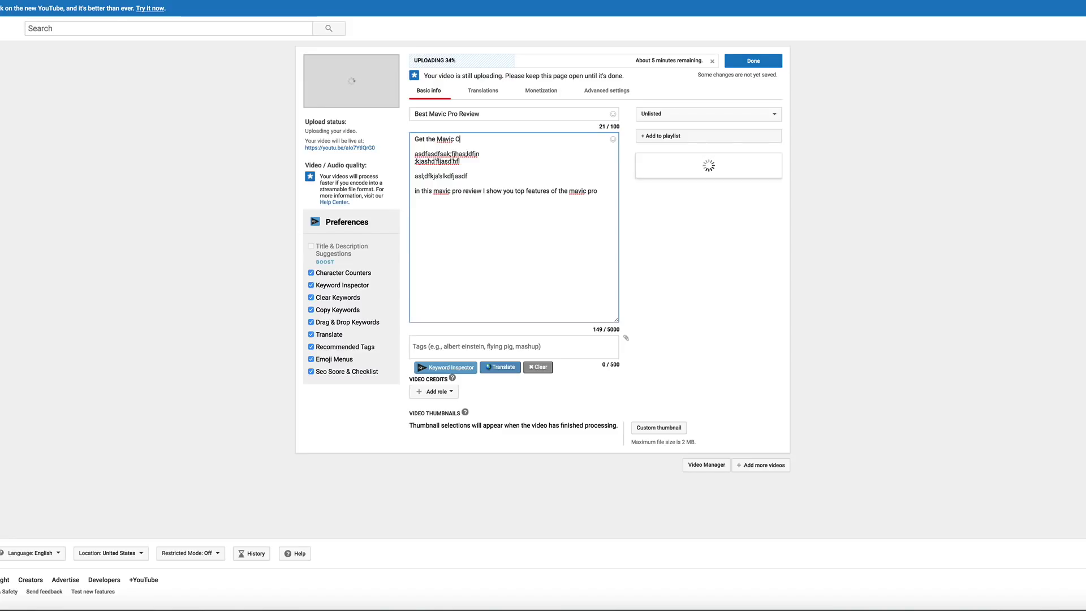
pyautogui.write('n Amazon -')
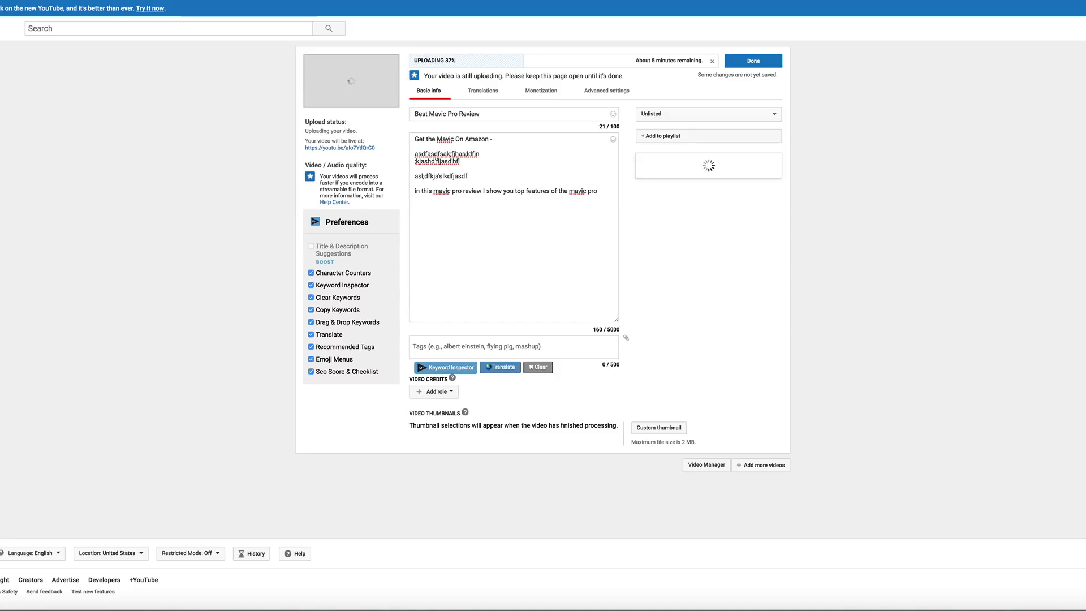
pyautogui.click(532, 147)
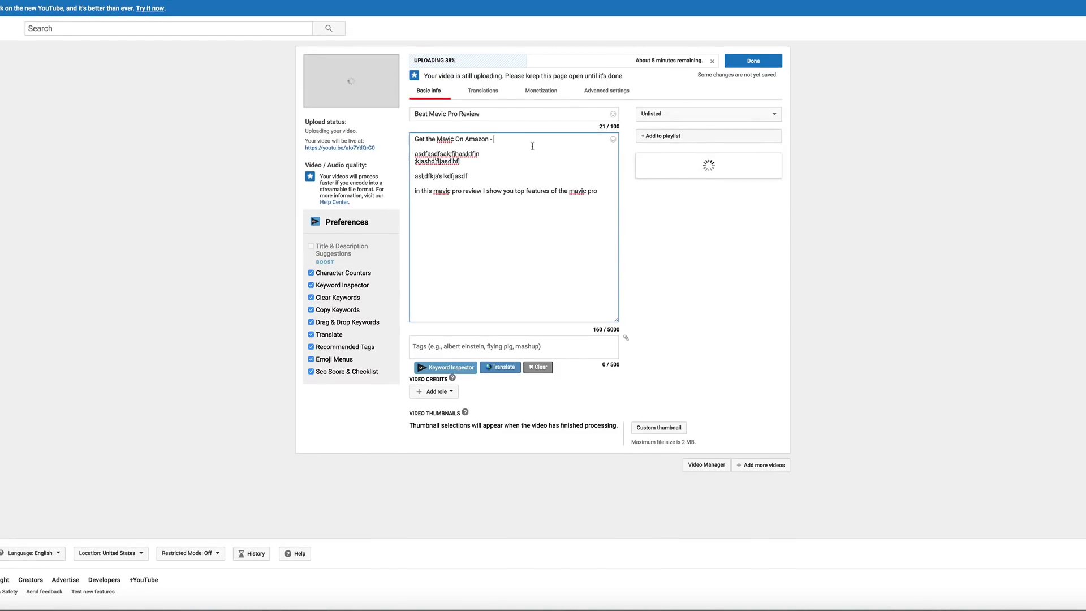
pyautogui.hotkey('ctrl', 'v')
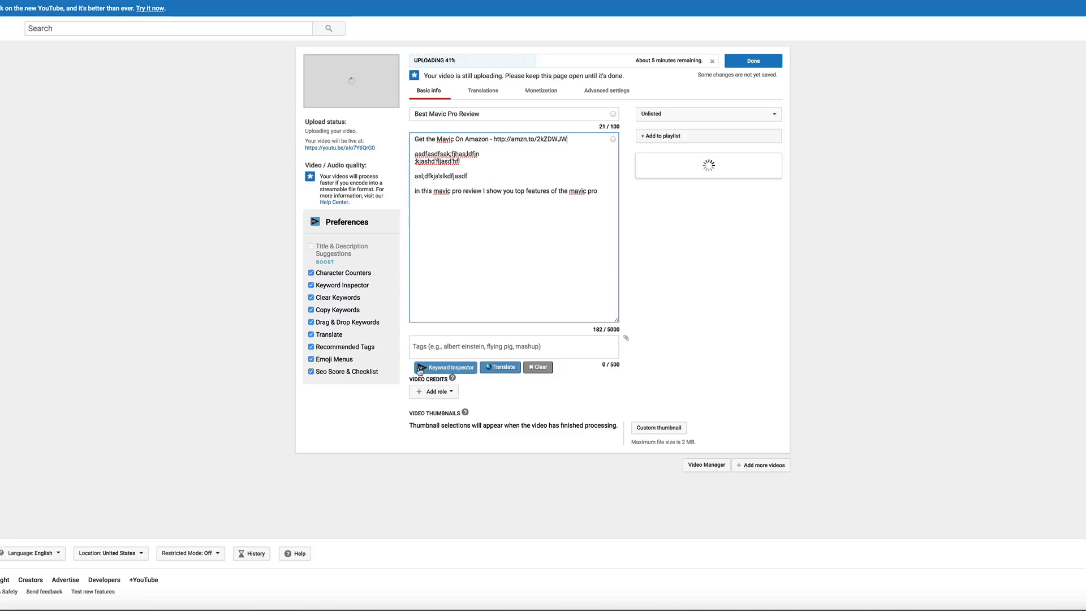
pyautogui.click(435, 354)
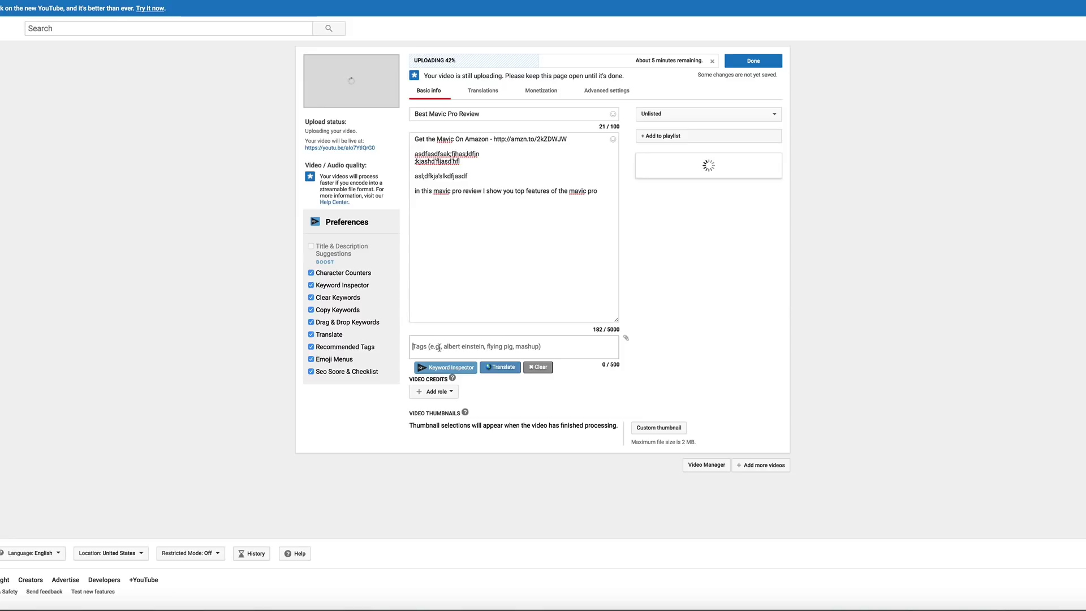
pyautogui.click(425, 114)
pyautogui.moveTo(482, 115); pyautogui.dragTo(409, 115)
pyautogui.click(475, 254)
pyautogui.click(453, 350)
# Cancel the running video upload and confirm the cancellation.
pyautogui.click(712, 61)
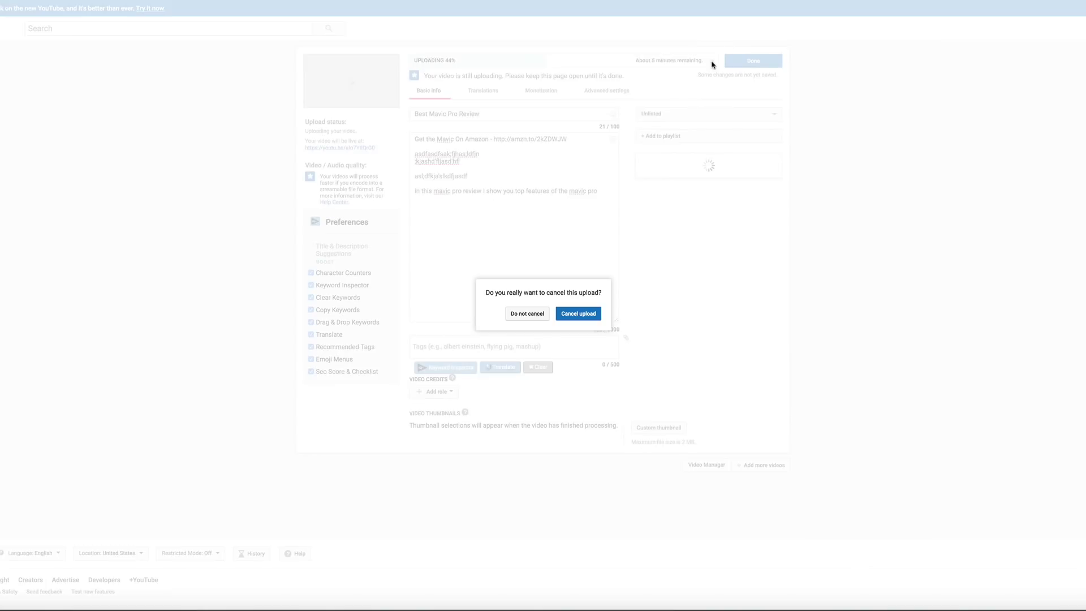
pyautogui.click(578, 315)
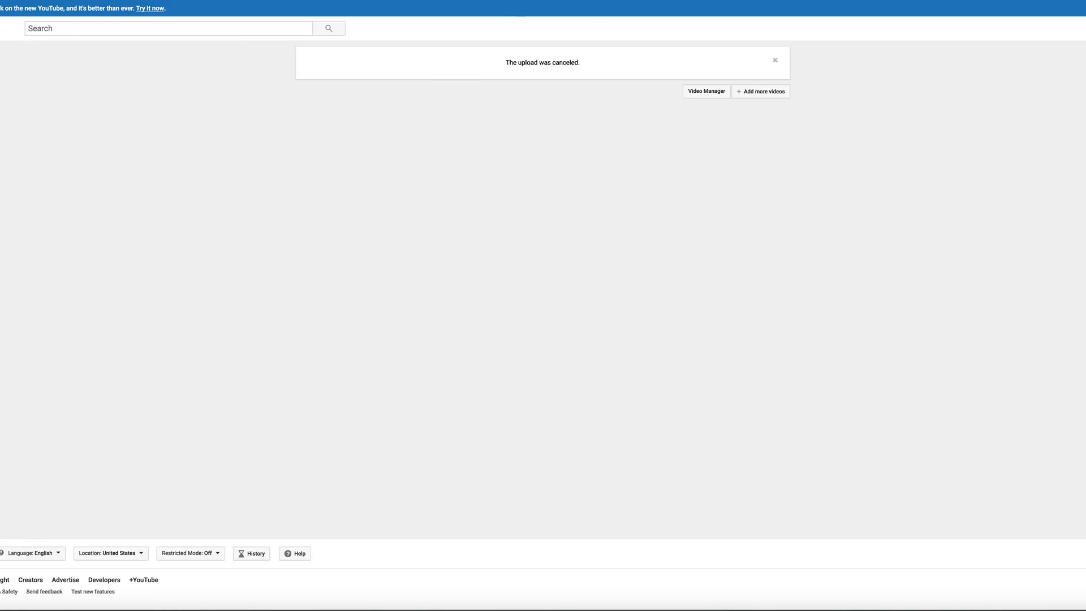